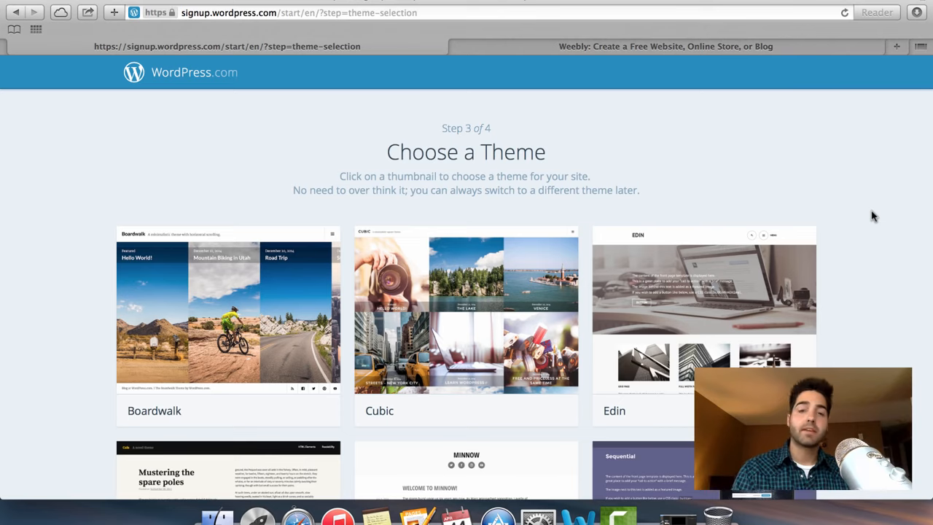
Review the available themes and plans in the site signup, and select the Free plan.
{"action": "scroll", "coordinate": [872, 216], "scroll_direction": "down", "scroll_amount": 4}
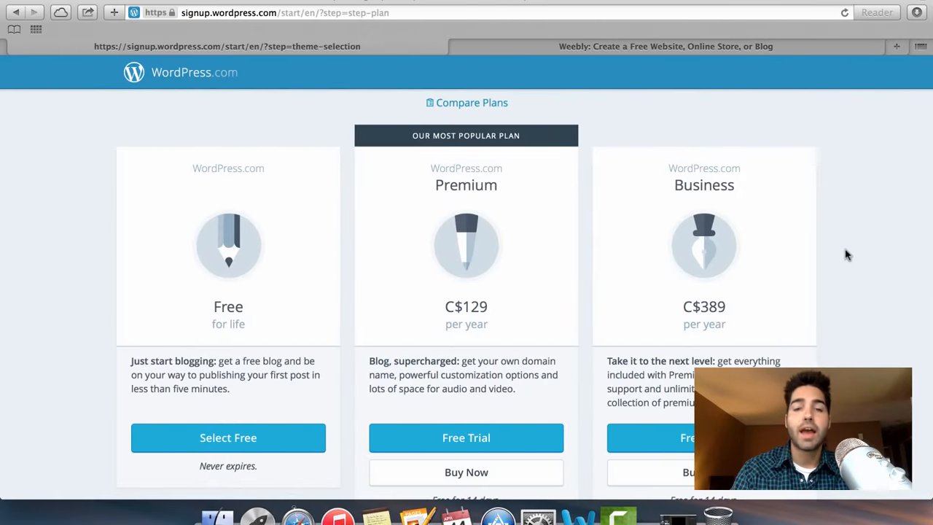
{"action": "scroll", "coordinate": [846, 254], "scroll_direction": "down", "scroll_amount": 2}
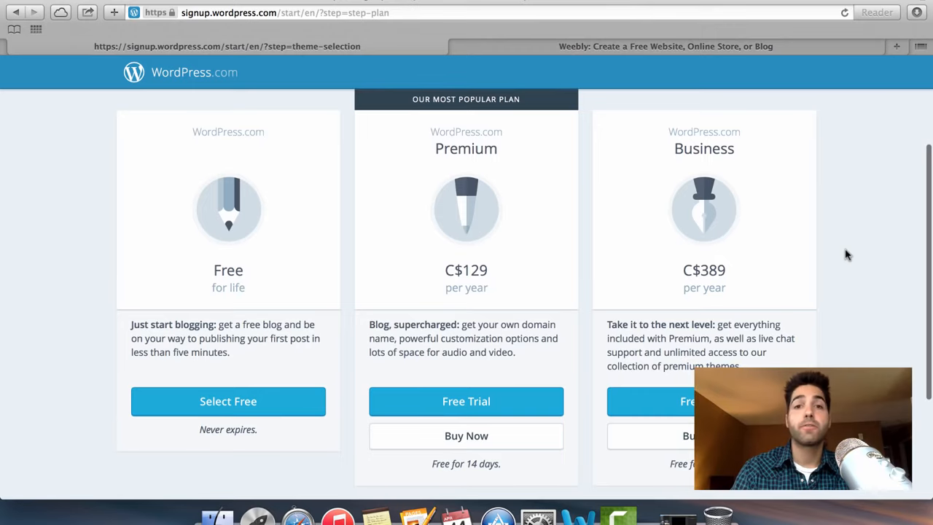
{"action": "scroll", "coordinate": [846, 254], "scroll_direction": "up", "scroll_amount": 1}
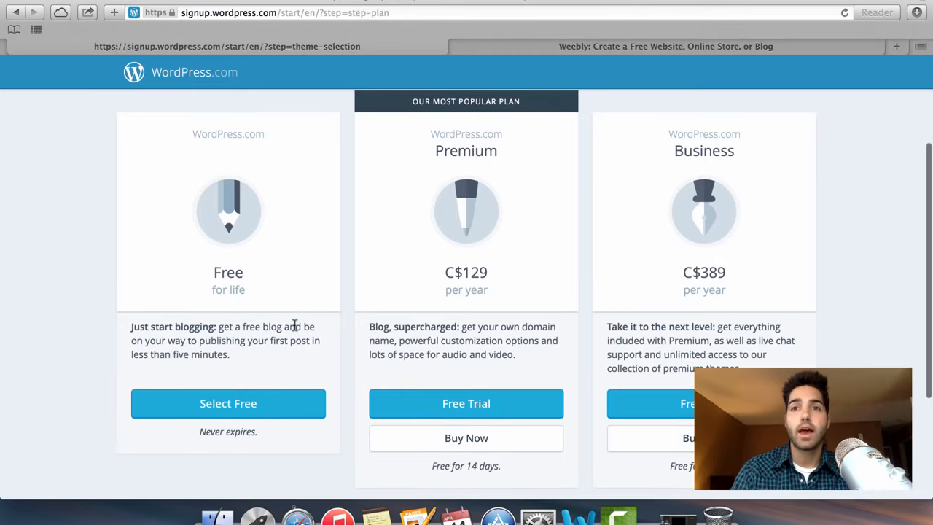
{"action": "left_click", "coordinate": [290, 394]}
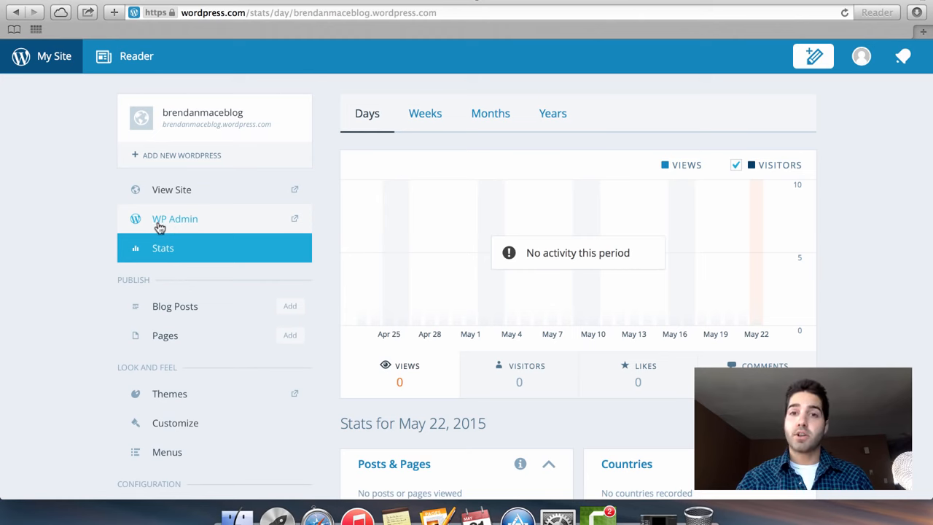
Open the site's WP Admin dashboard and move the "Hello world!" post to the trash.
{"action": "left_click", "coordinate": [197, 222]}
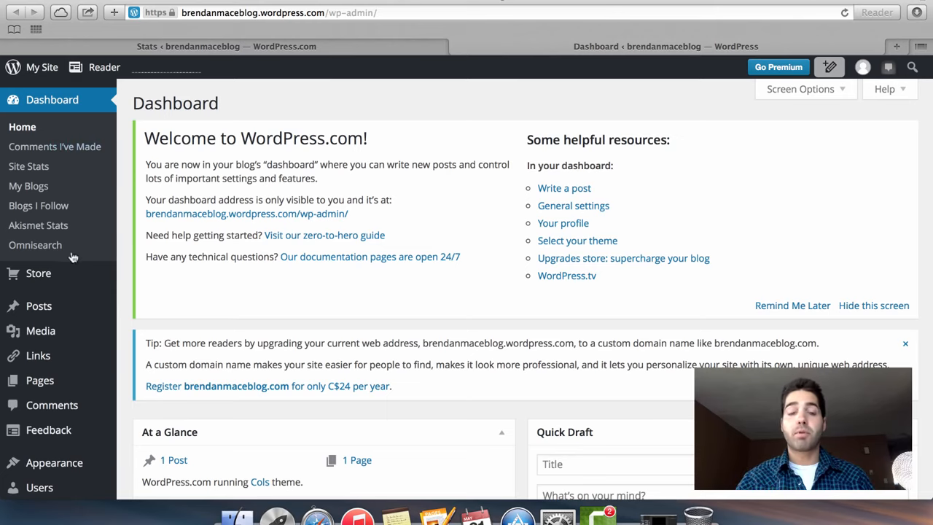
{"action": "mouse_move", "coordinate": [43, 311]}
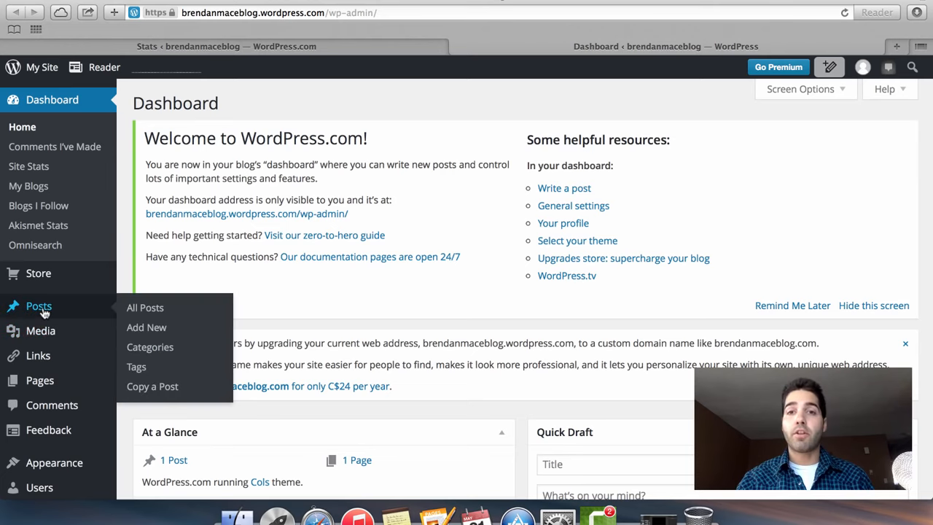
{"action": "left_click", "coordinate": [44, 312]}
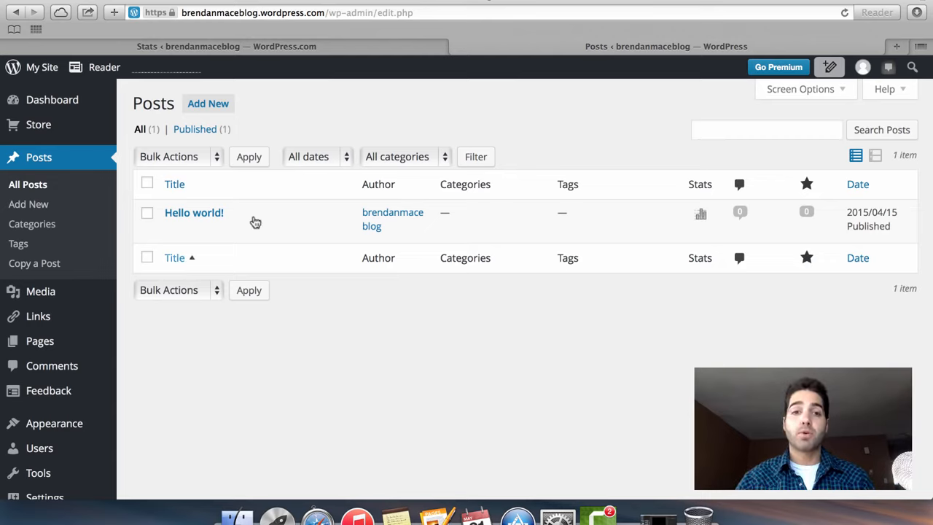
{"action": "mouse_move", "coordinate": [255, 220]}
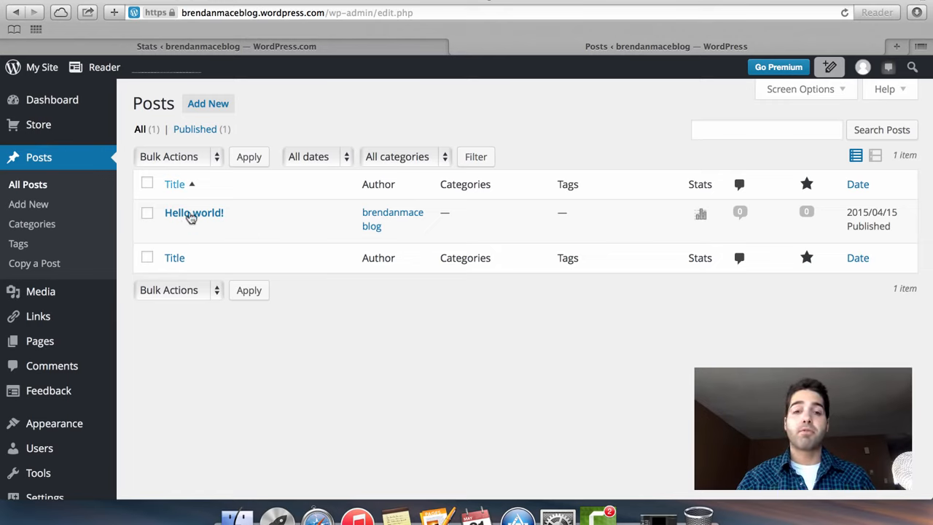
{"action": "mouse_move", "coordinate": [150, 217]}
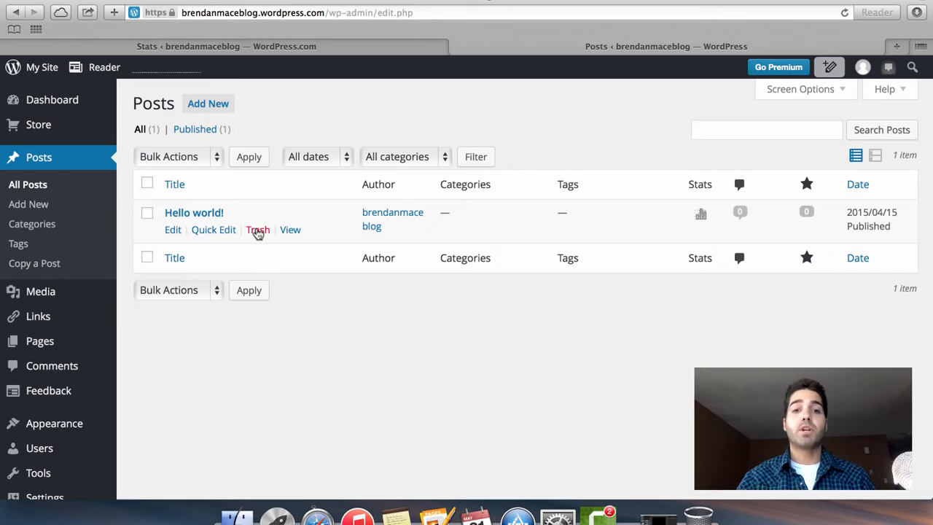
{"action": "left_click", "coordinate": [258, 230]}
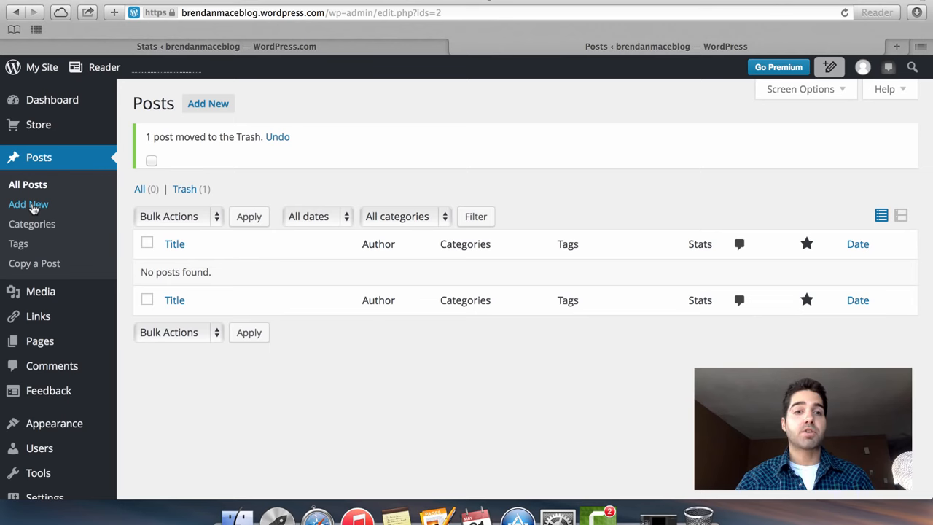
Start a new post and give it the title "Example Post - Number 1".
{"action": "left_click", "coordinate": [31, 205]}
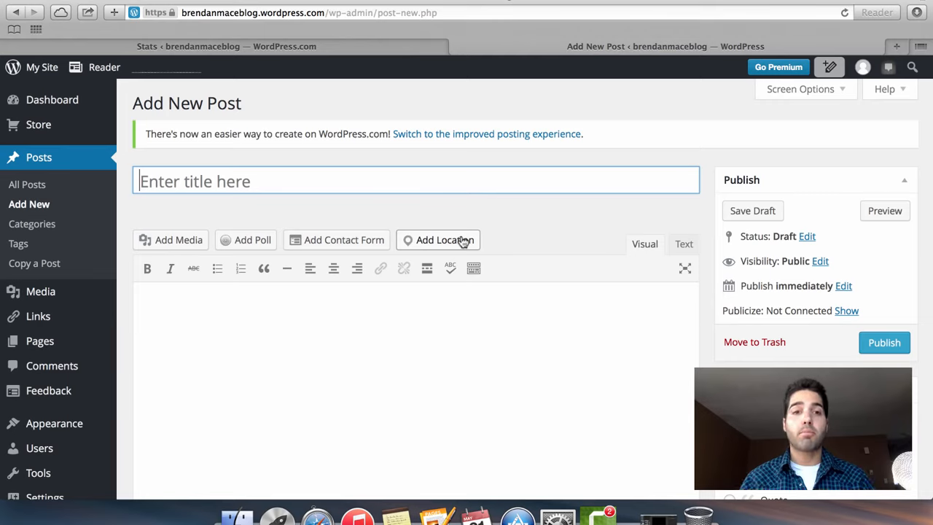
{"action": "type", "text": "Exa"}
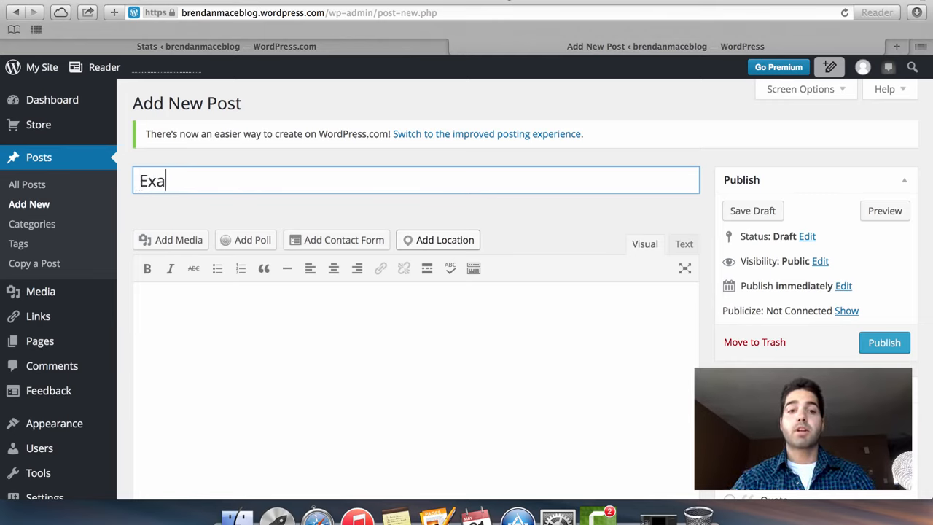
{"action": "type", "text": "mple Po"}
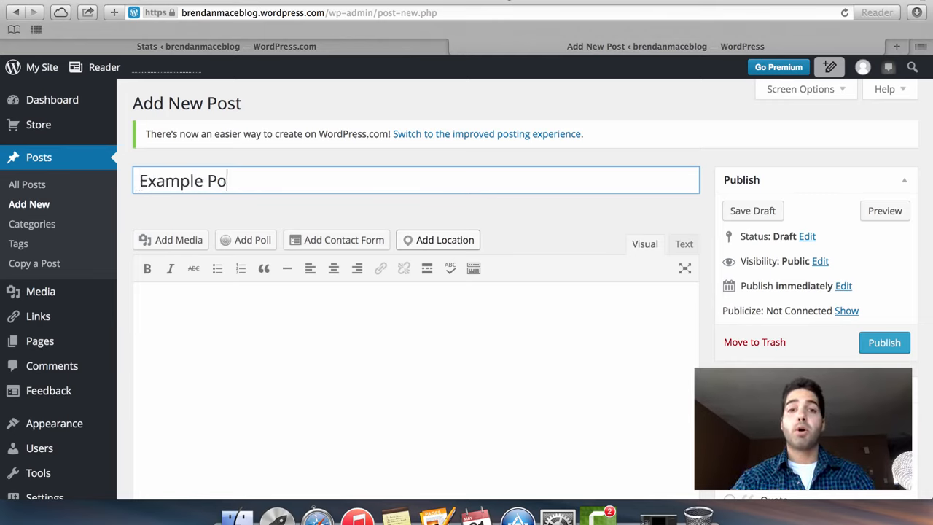
{"action": "type", "text": "st - n"}
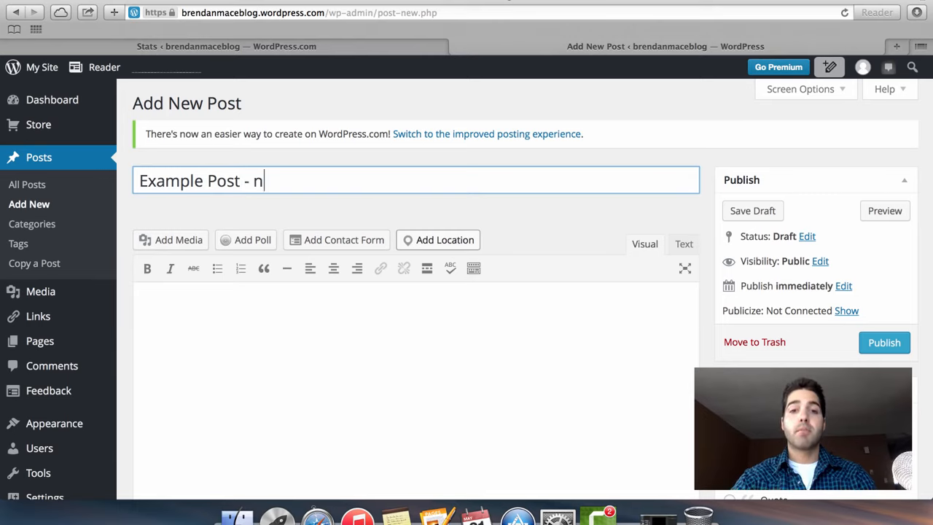
{"action": "key", "text": "BackSpace"}
{"action": "type", "text": "Number 1"}
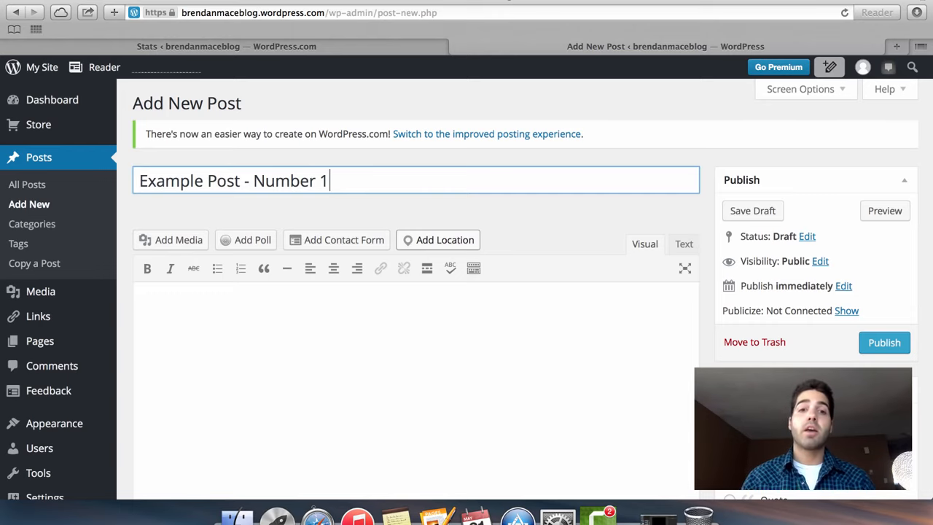
Enter "Example content...." as the first paragraph of the post body and start a new paragraph below it.
{"action": "left_click", "coordinate": [385, 439]}
{"action": "scroll", "coordinate": [403, 386], "scroll_direction": "down", "scroll_amount": 1}
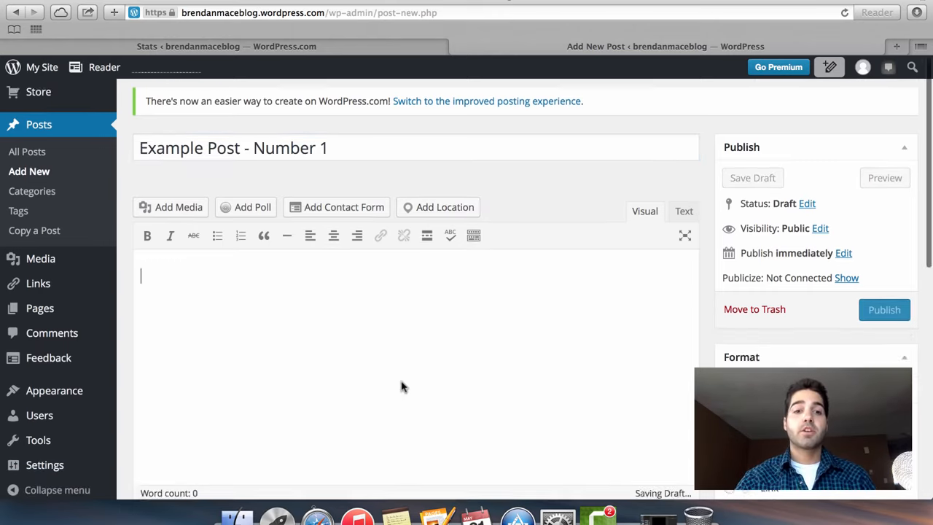
{"action": "scroll", "coordinate": [403, 385], "scroll_direction": "down", "scroll_amount": 1}
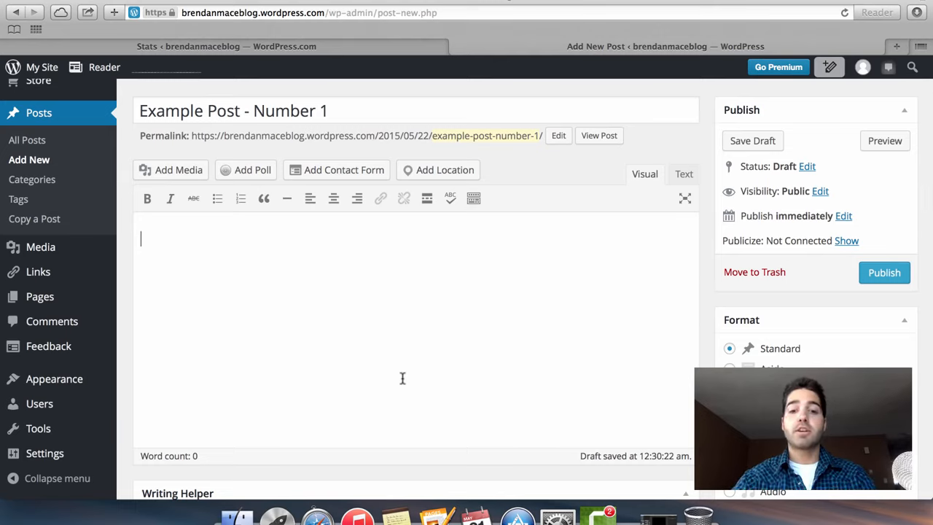
{"action": "type", "text": "Example c"}
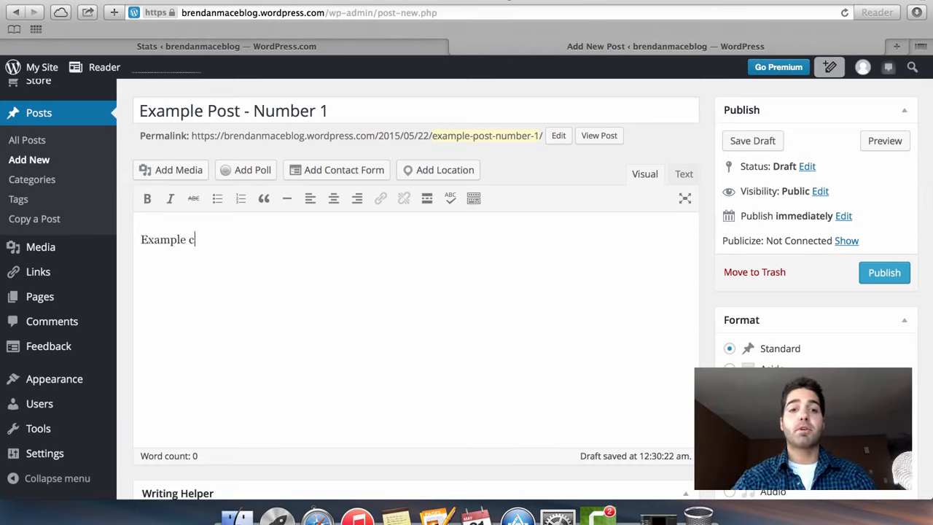
{"action": "type", "text": "ontent...."}
{"action": "key", "text": "Return"}
{"action": "key", "text": "Return"}
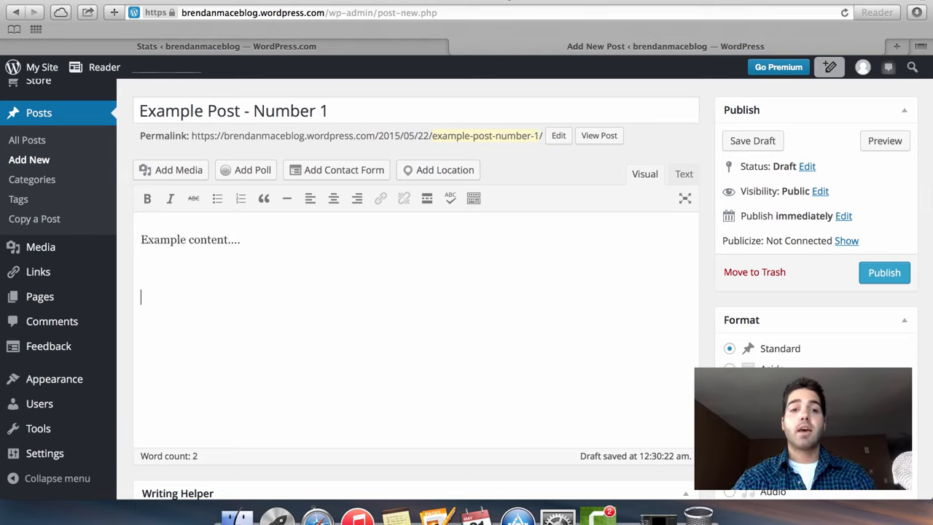
Write "This is my first blog post." as the second paragraph of the post body.
{"action": "type", "text": "This"}
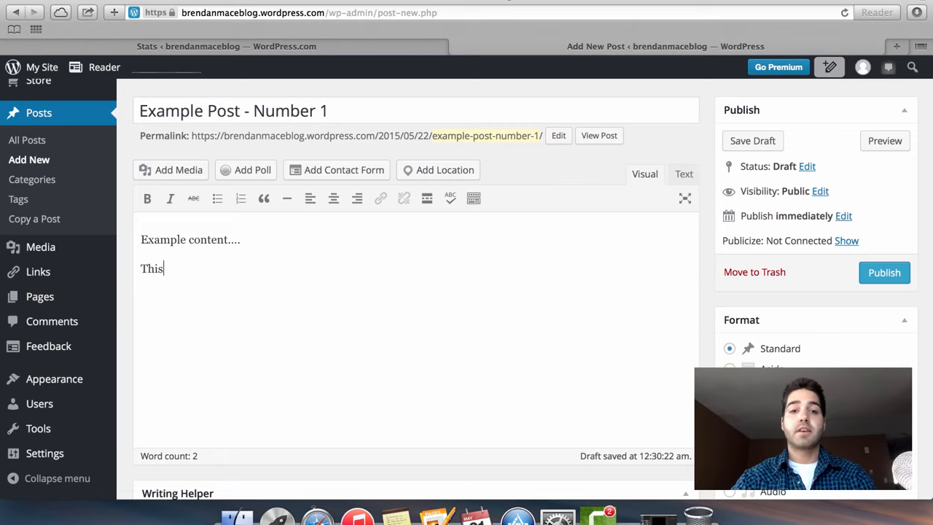
{"action": "type", "text": " is my first blog se"}
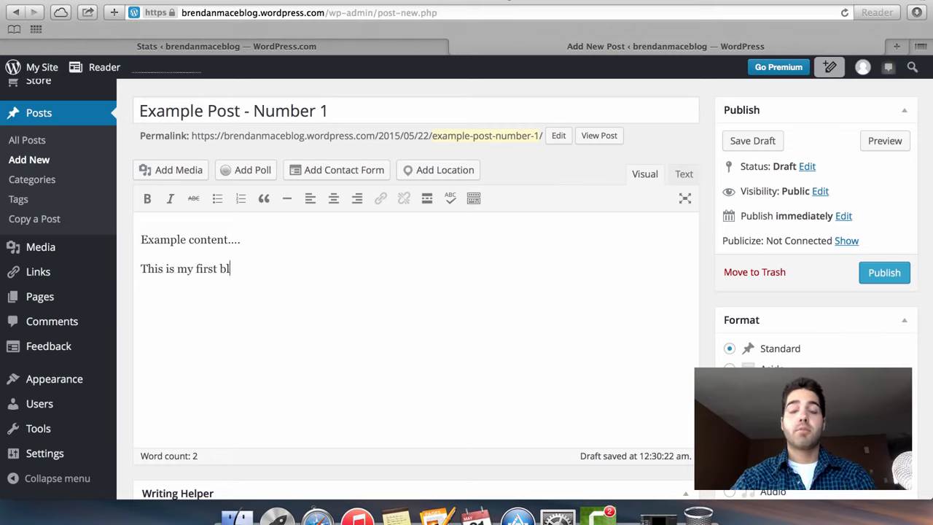
{"action": "key", "text": "BackSpace"}
{"action": "key", "text": "BackSpace"}
{"action": "type", "text": "post."}
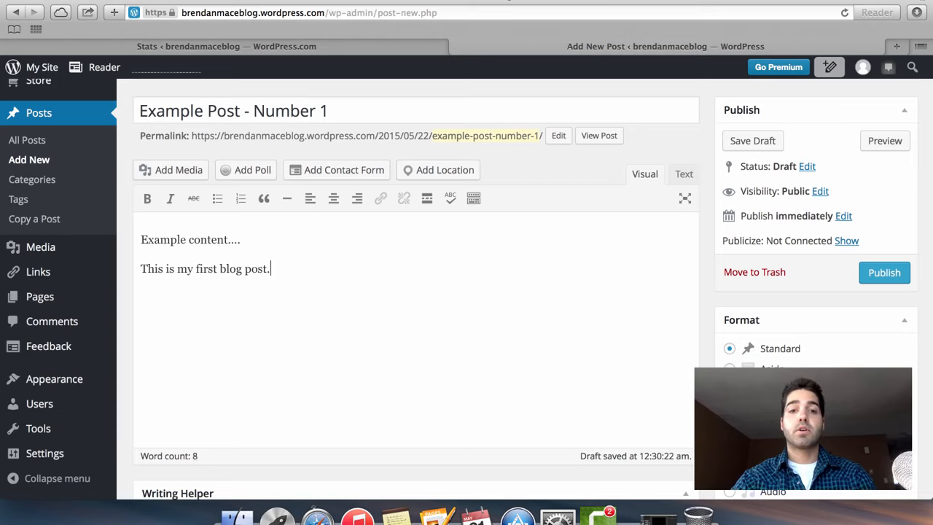
Continue the second paragraph with "Will be keeping this blog fresh with loads of new content about "blue widgets."" and start a new line.
{"action": "type", "text": " Will be kee"}
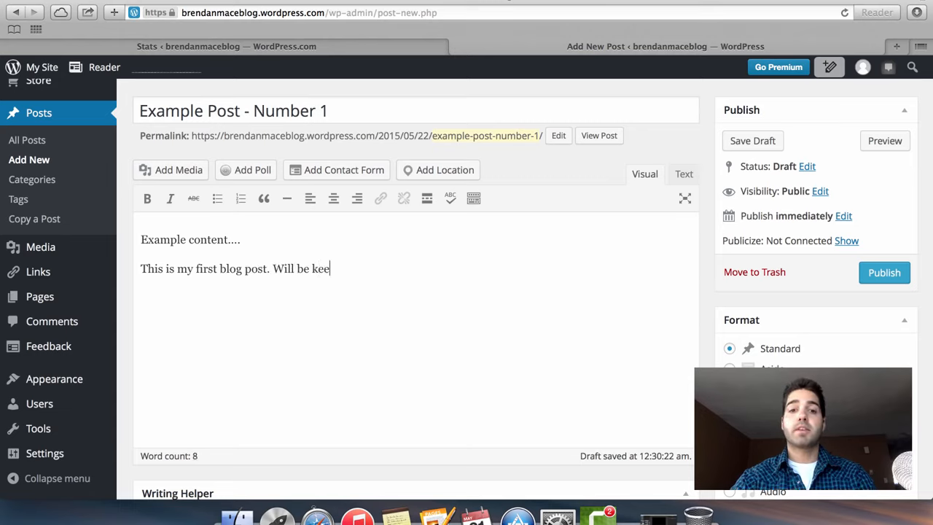
{"action": "type", "text": "ping this blog fresh "}
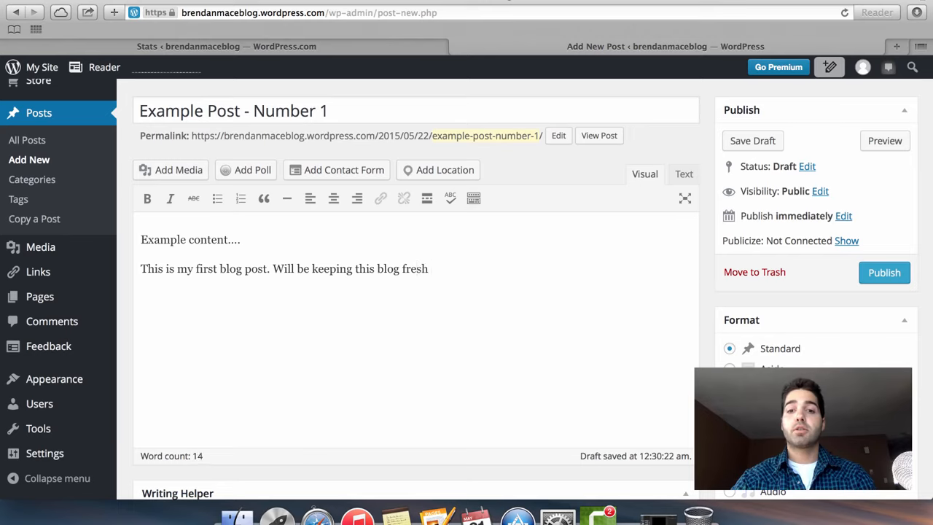
{"action": "type", "text": "with loads of ne"}
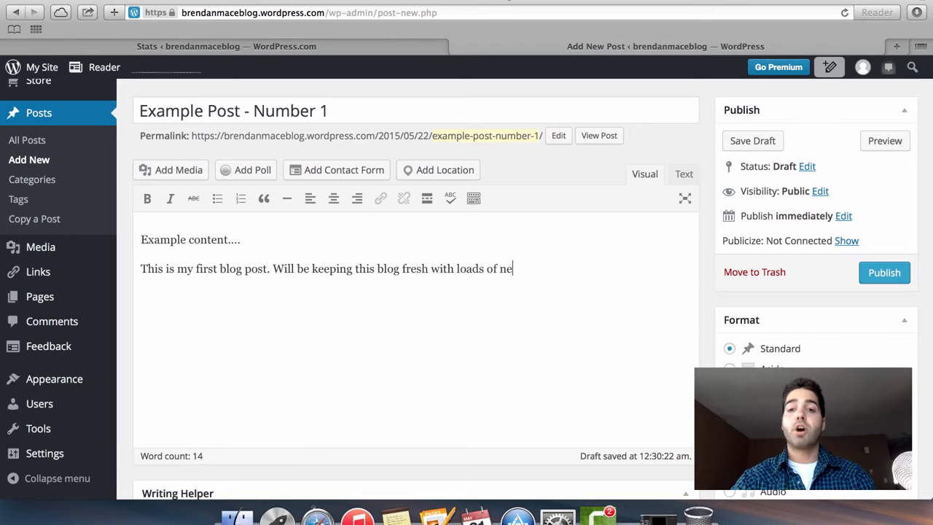
{"action": "type", "text": "w contne"}
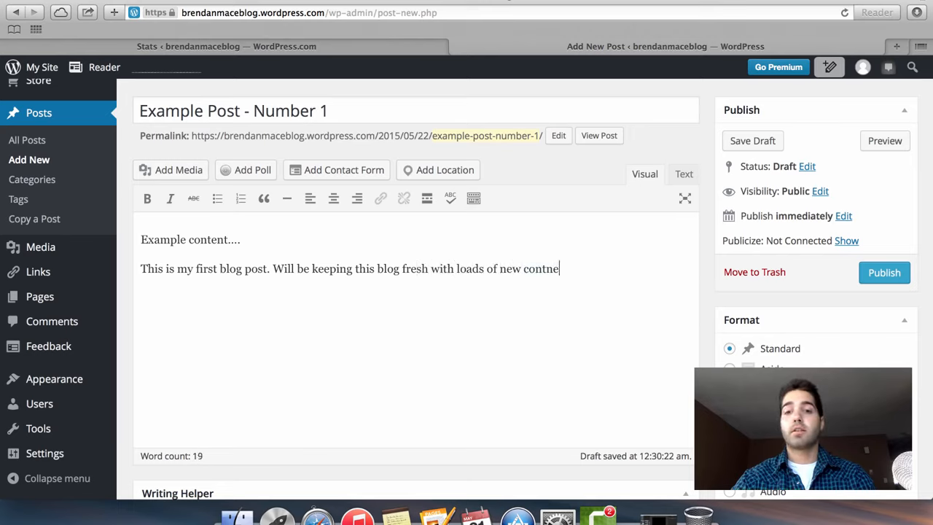
{"action": "key", "text": "BackSpace"}
{"action": "key", "text": "BackSpace"}
{"action": "key", "text": "BackSpace"}
{"action": "type", "text": "tent "}
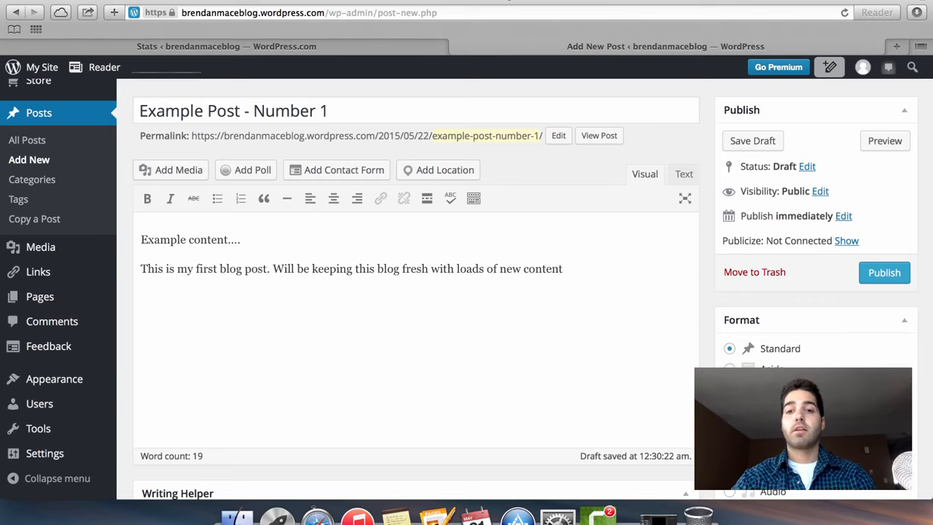
{"action": "type", "text": "about \"blue "}
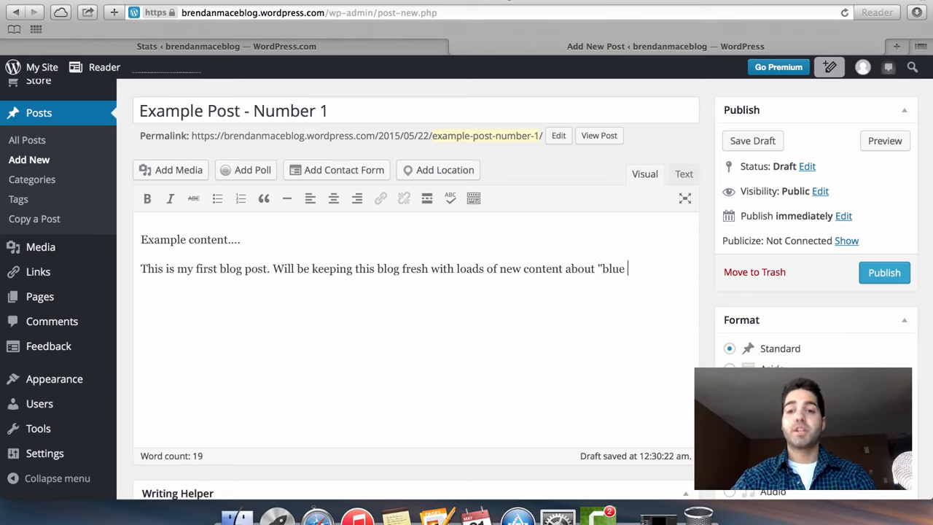
{"action": "type", "text": "widgets"}
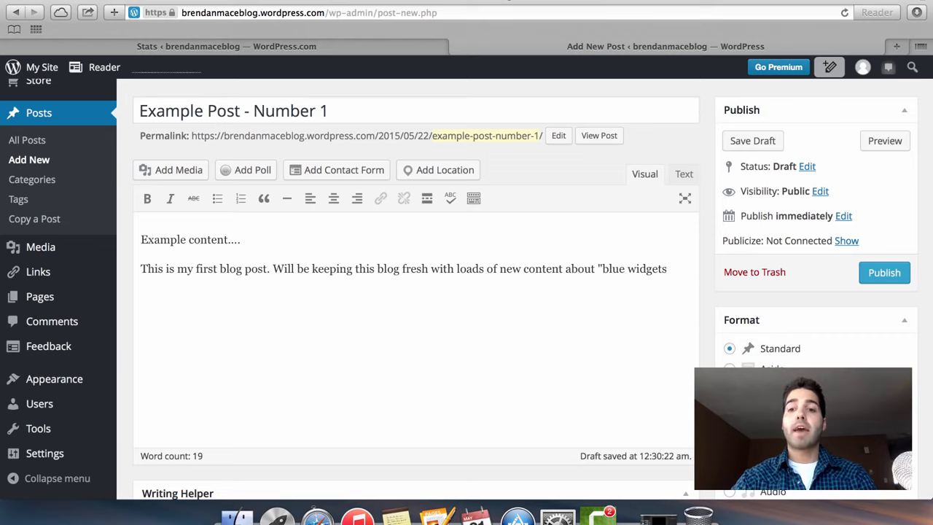
{"action": "type", "text": ".\""}
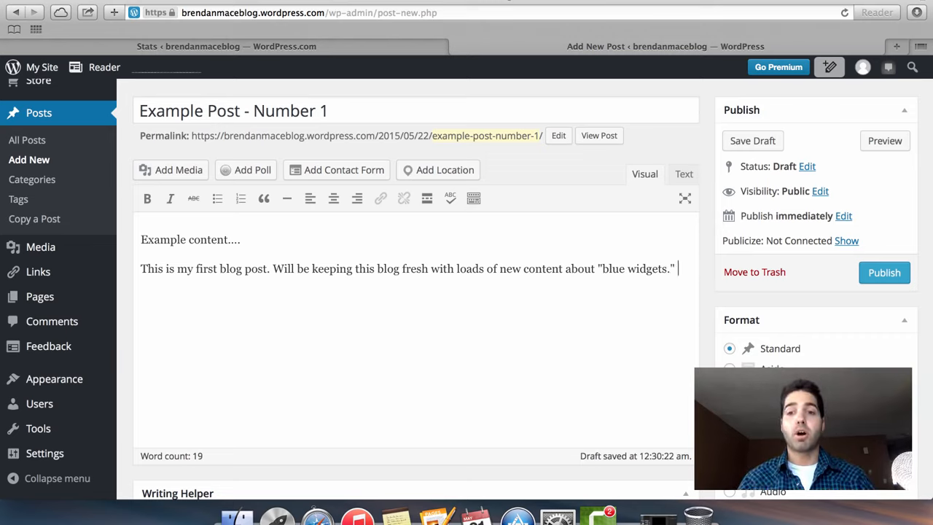
{"action": "key", "text": "Return"}
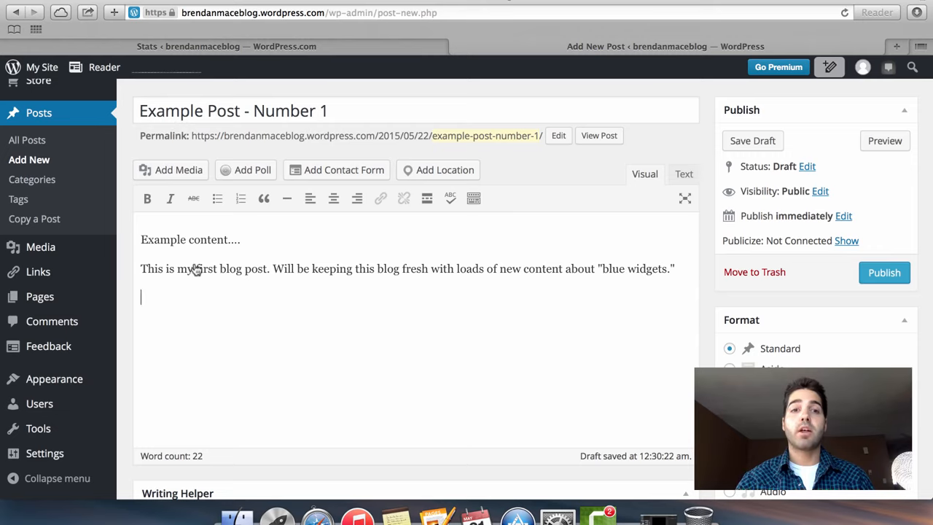
Upload the photo "10649536_...20678_n.jpg" from the Desktop folder to the post's media library.
{"action": "left_click", "coordinate": [177, 172]}
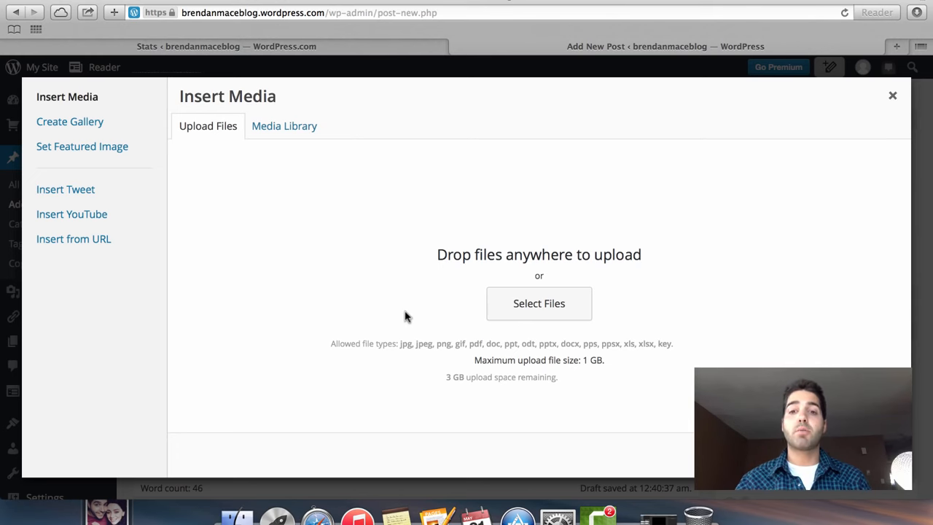
{"action": "left_click", "coordinate": [522, 314]}
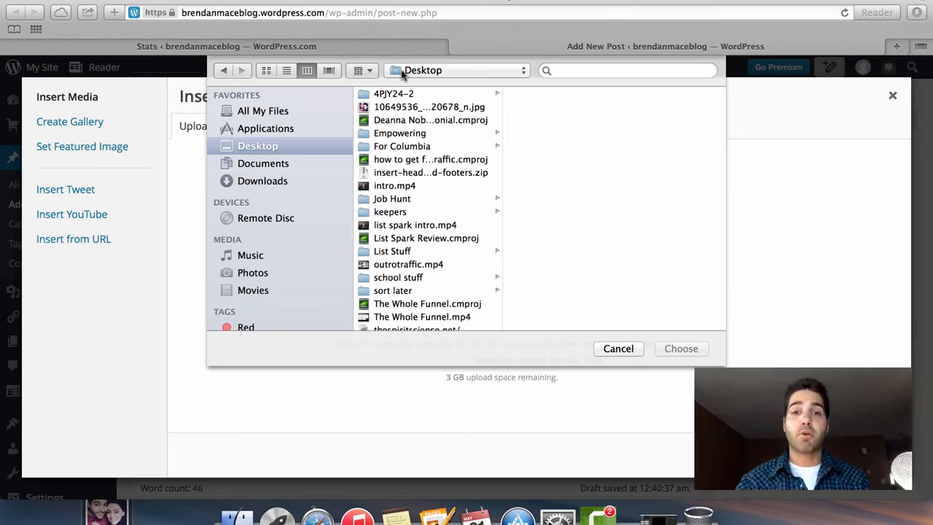
{"action": "left_click", "coordinate": [401, 108]}
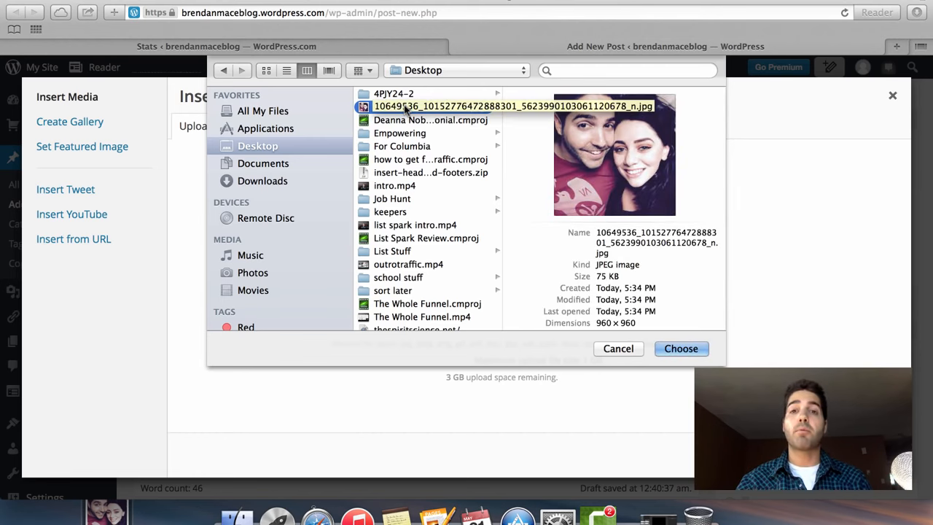
{"action": "left_click", "coordinate": [677, 348]}
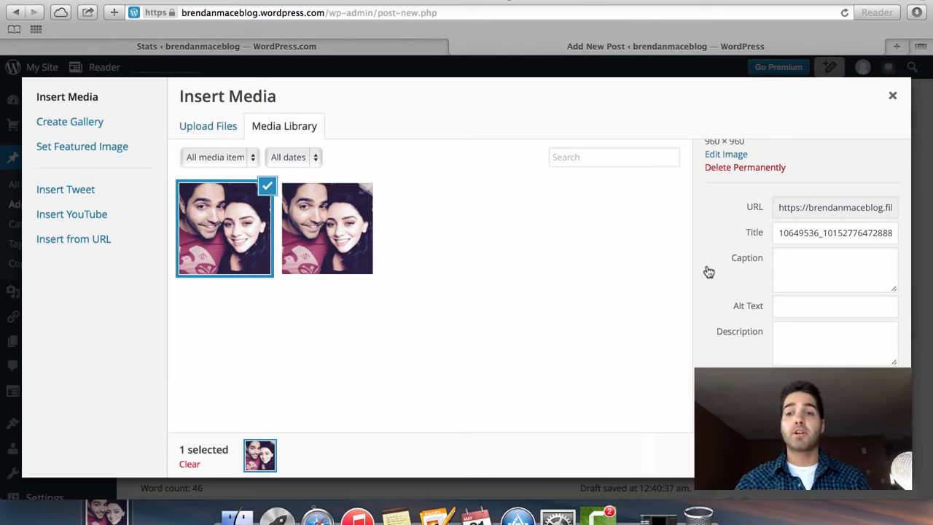
Set the photo's link to None, keeping its alignment at None and its size at Medium – 300 × 300.
{"action": "scroll", "coordinate": [745, 287], "scroll_direction": "down", "scroll_amount": 3}
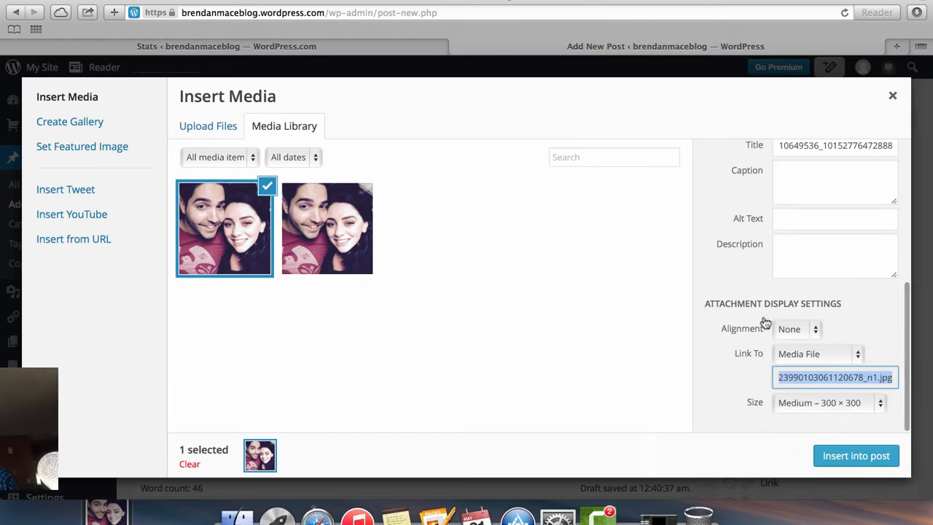
{"action": "left_click", "coordinate": [794, 354]}
{"action": "left_click", "coordinate": [797, 398]}
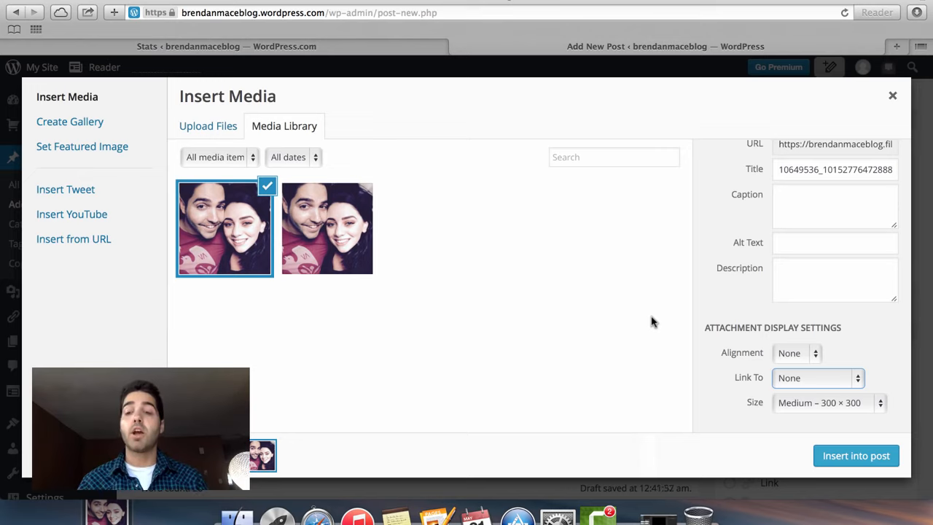
{"action": "left_click", "coordinate": [795, 355]}
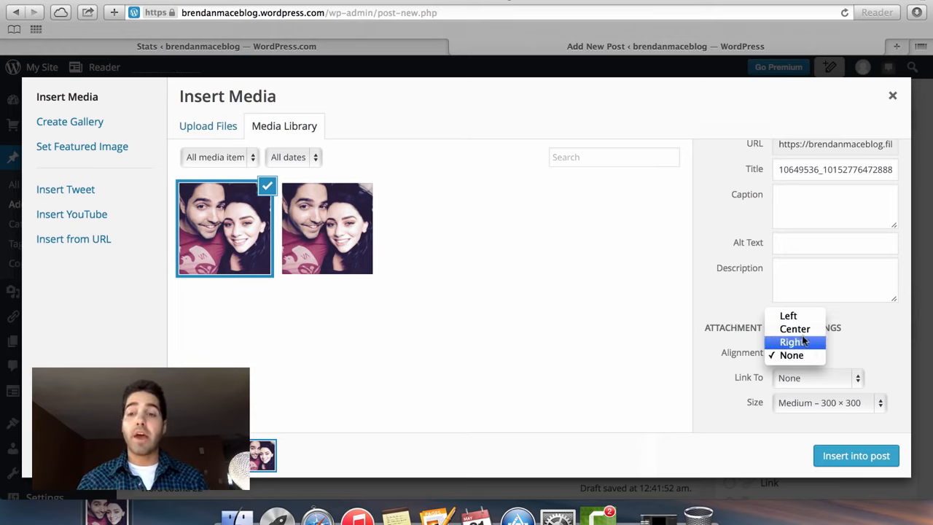
{"action": "left_click", "coordinate": [700, 337]}
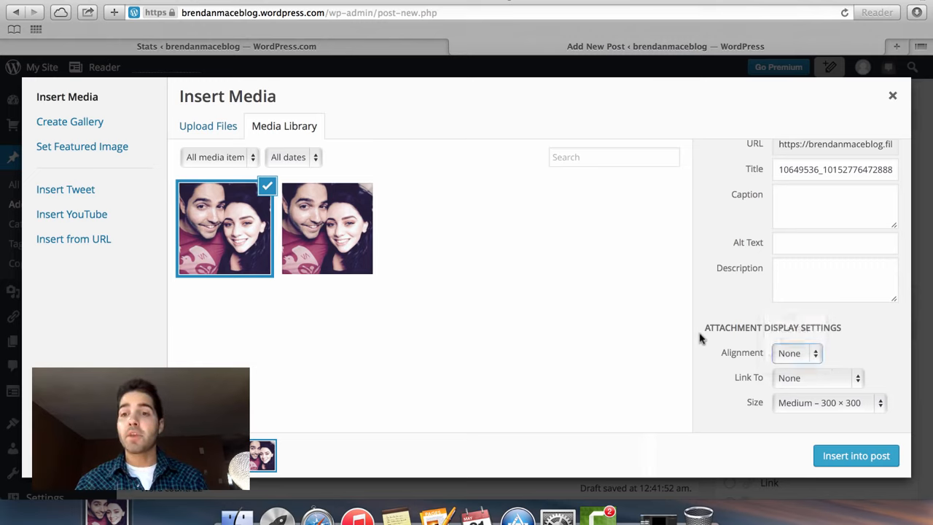
{"action": "left_click", "coordinate": [787, 403]}
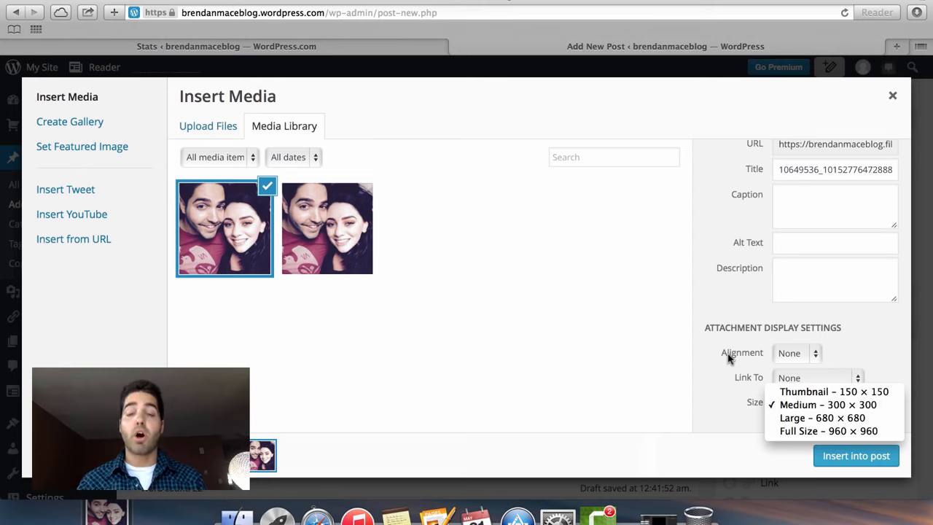
{"action": "left_click", "coordinate": [813, 405]}
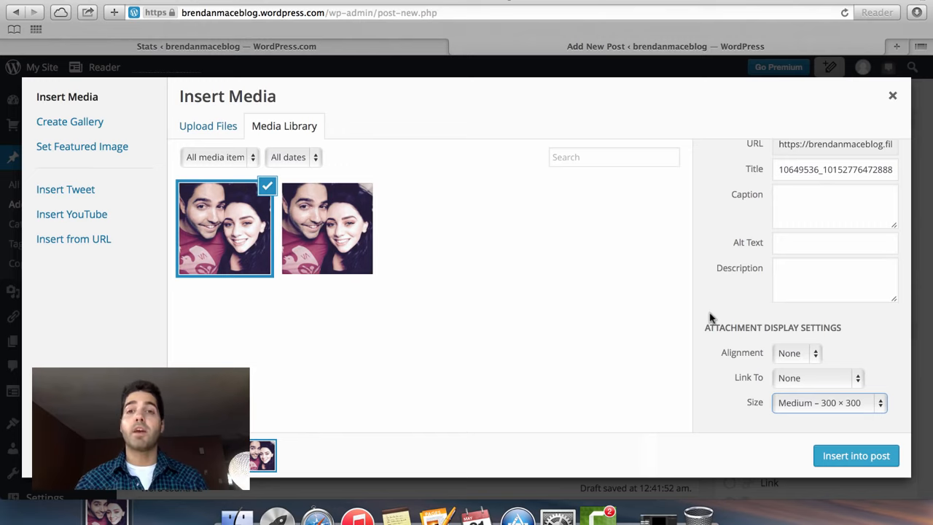
Replace the photo's title with "Vacations and Travel".
{"action": "scroll", "coordinate": [734, 269], "scroll_direction": "up", "scroll_amount": 3}
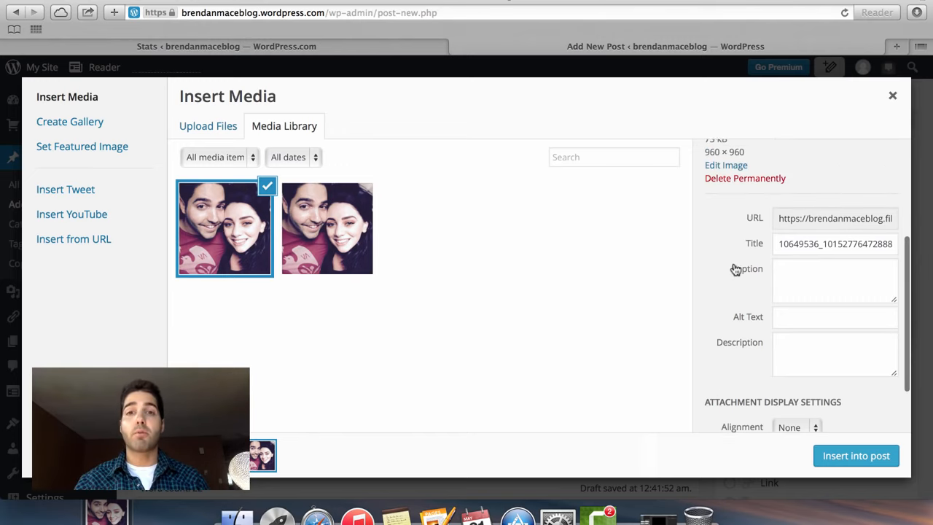
{"action": "double_click", "coordinate": [805, 245]}
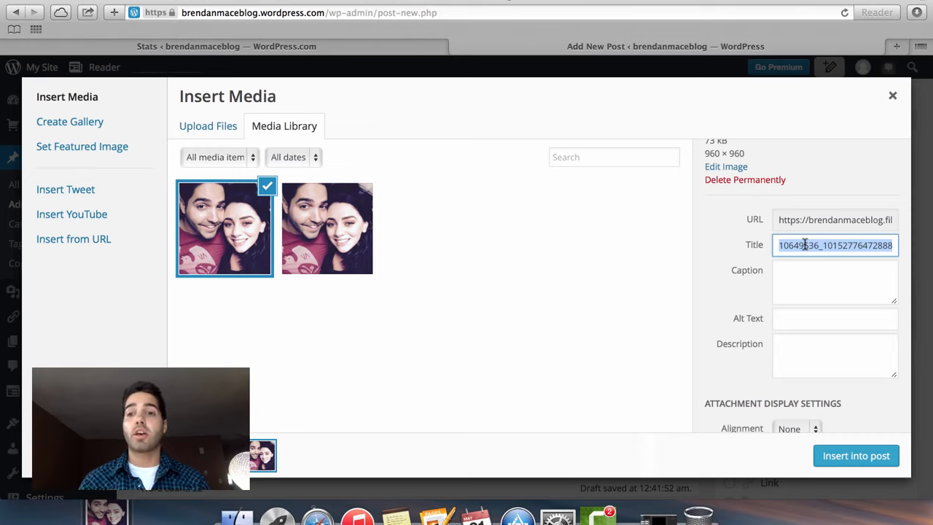
{"action": "type", "text": "Vac"}
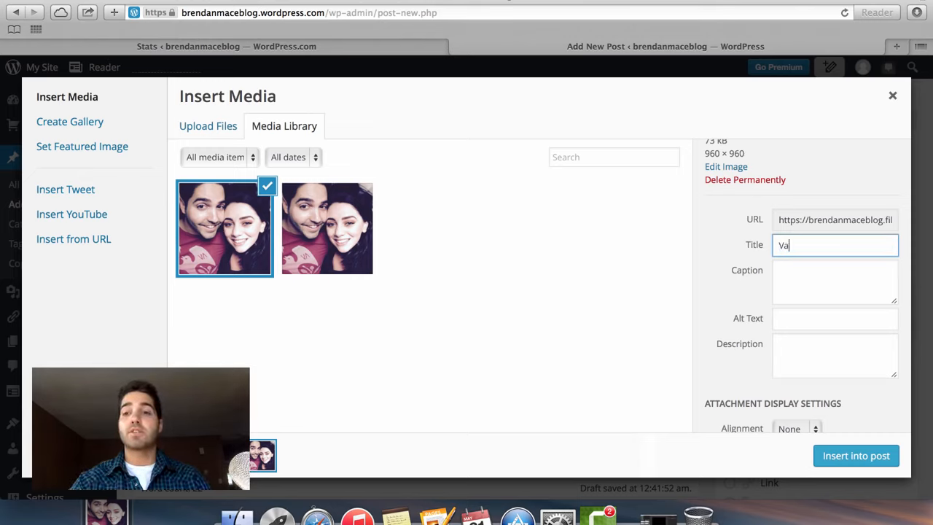
{"action": "key", "text": "BackSpace"}
{"action": "key", "text": "BackSpace"}
{"action": "type", "text": "action"}
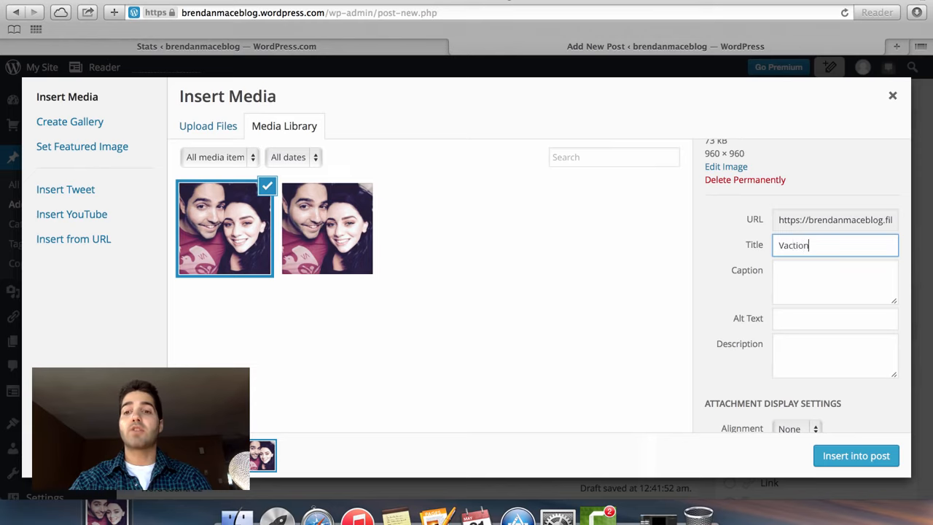
{"action": "type", "text": "s and"}
{"action": "key", "text": "BackSpace"}
{"action": "key", "text": "BackSpace"}
{"action": "key", "text": "BackSpace"}
{"action": "key", "text": "BackSpace"}
{"action": "key", "text": "BackSpace"}
{"action": "key", "text": "BackSpace"}
{"action": "key", "text": "BackSpace"}
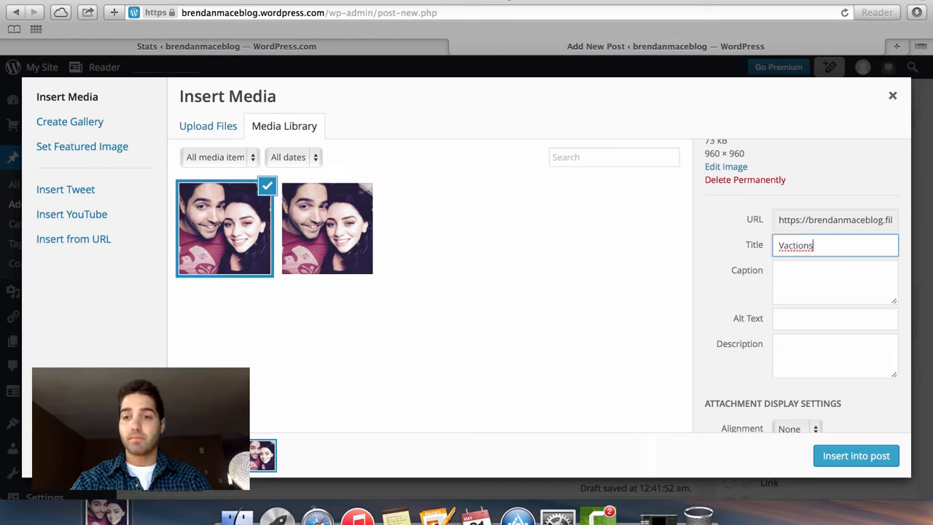
{"action": "key", "text": "BackSpace"}
{"action": "key", "text": "BackSpace"}
{"action": "type", "text": "ations and "}
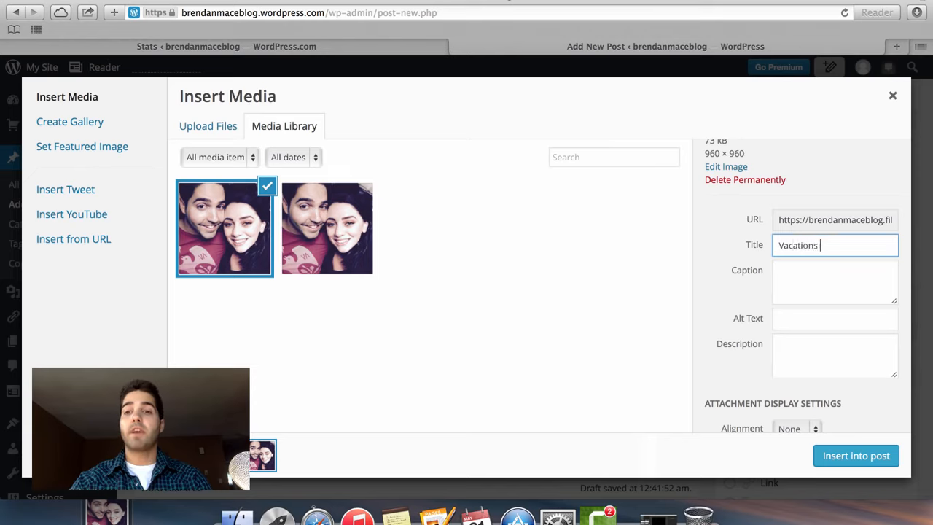
{"action": "type", "text": "Travel"}
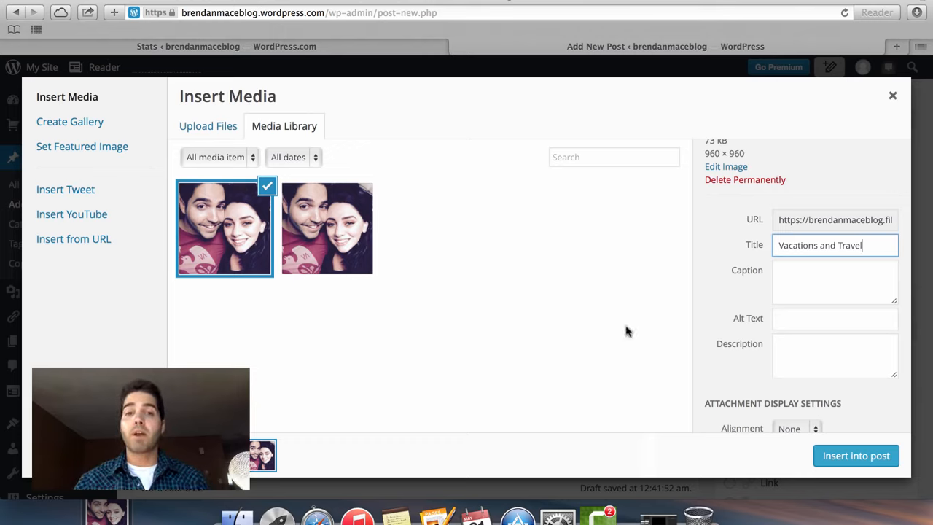
Insert the selected photo into the post below the second paragraph.
{"action": "scroll", "coordinate": [804, 316], "scroll_direction": "down", "scroll_amount": 3}
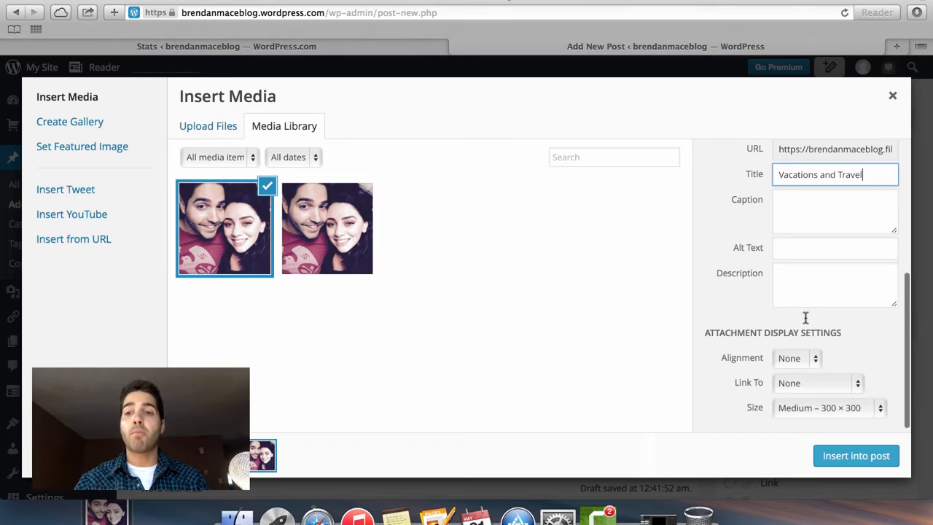
{"action": "left_click", "coordinate": [856, 456]}
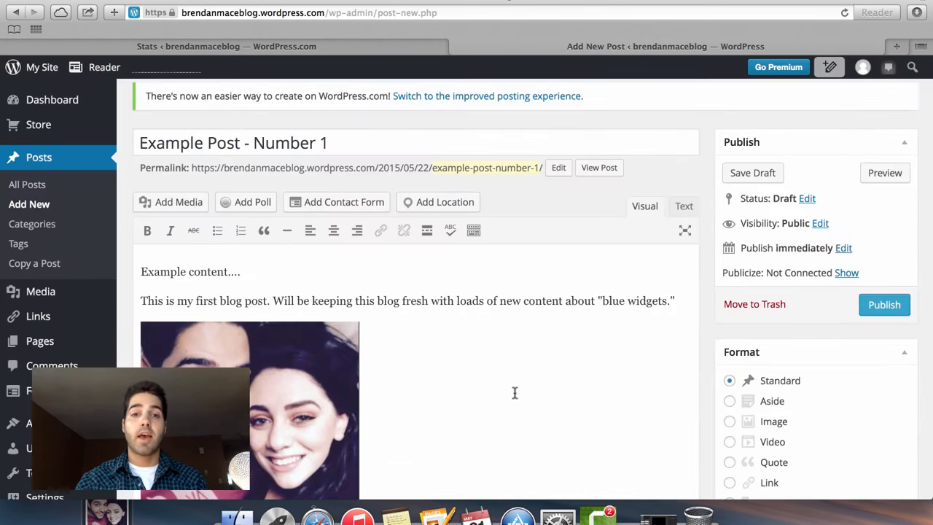
{"action": "scroll", "coordinate": [515, 392], "scroll_direction": "down", "scroll_amount": 3}
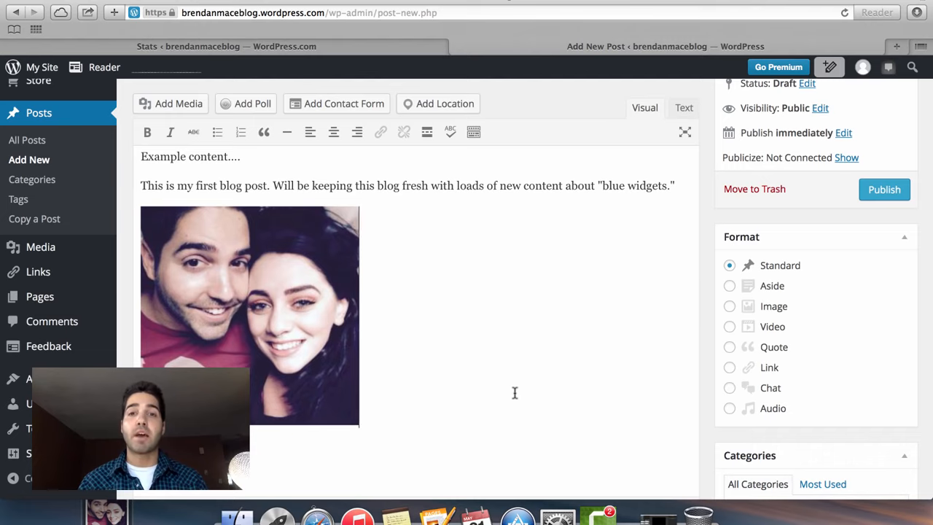
{"action": "scroll", "coordinate": [514, 393], "scroll_direction": "down", "scroll_amount": 1}
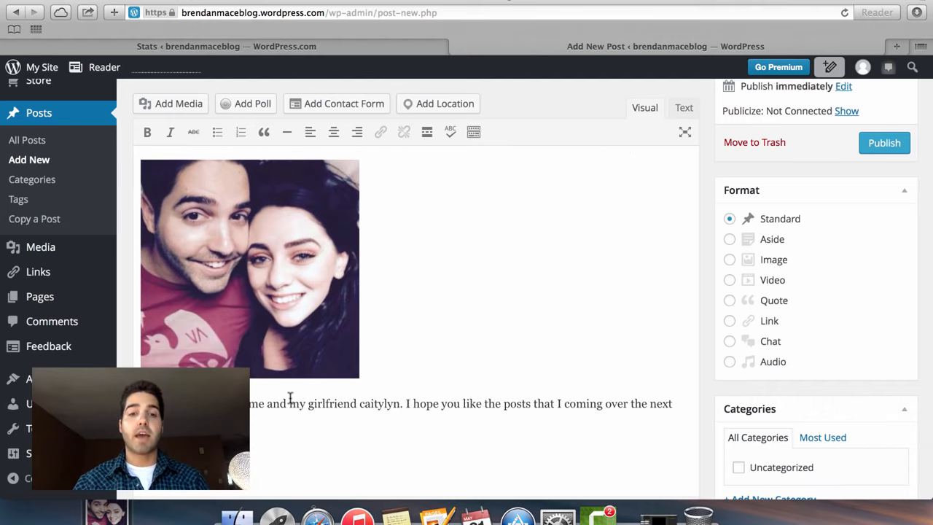
{"action": "scroll", "coordinate": [290, 398], "scroll_direction": "down", "scroll_amount": 2}
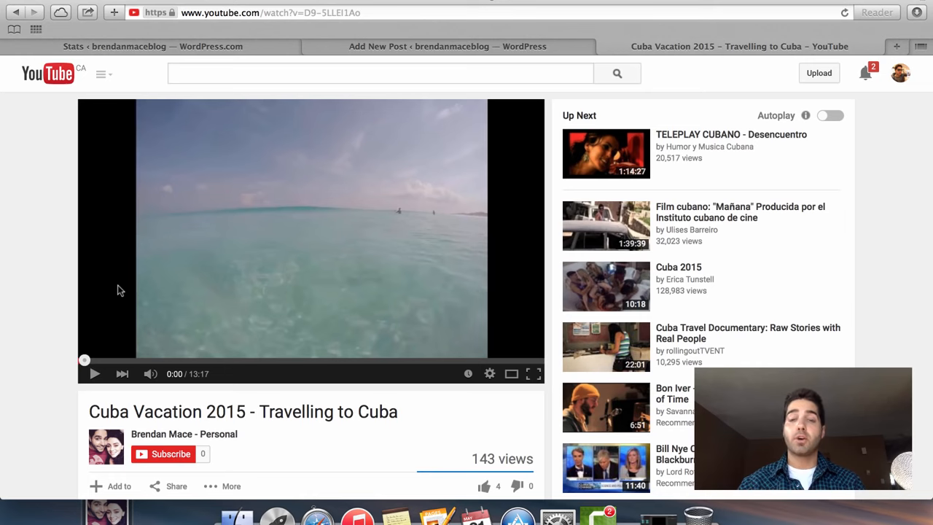
On YouTube, open the embed code for the video "Cuba Vacation 2015 - Travelling to Cuba".
{"action": "scroll", "coordinate": [119, 290], "scroll_direction": "down", "scroll_amount": 3}
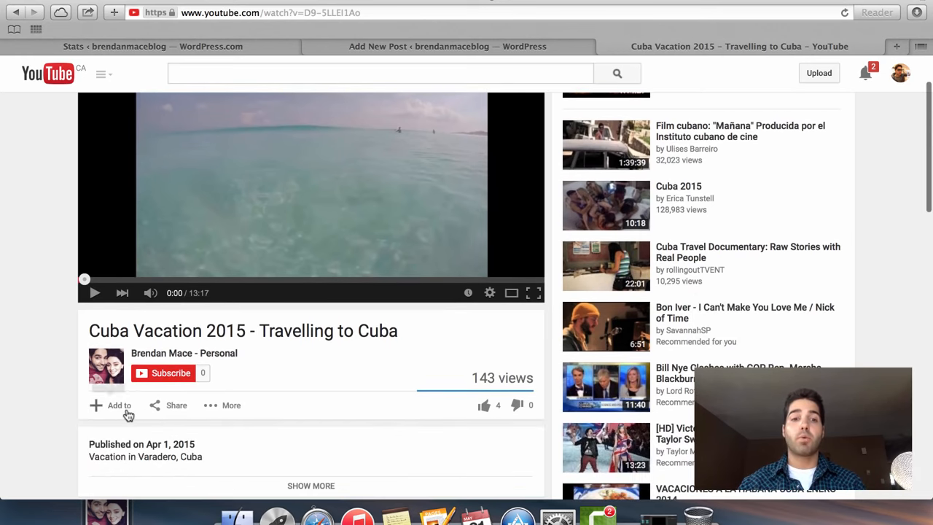
{"action": "left_click", "coordinate": [170, 410]}
{"action": "scroll", "coordinate": [44, 394], "scroll_direction": "down", "scroll_amount": 2}
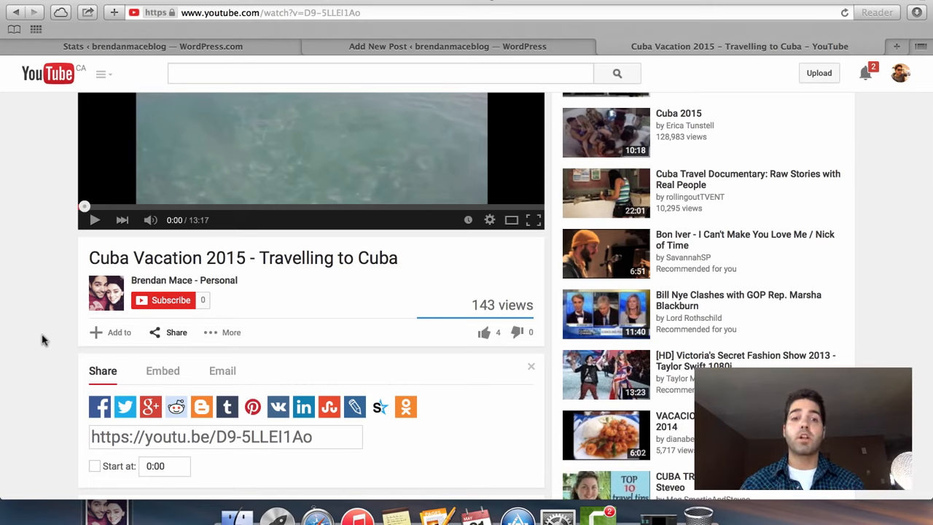
{"action": "left_click", "coordinate": [163, 372]}
{"action": "scroll", "coordinate": [72, 328], "scroll_direction": "down", "scroll_amount": 2}
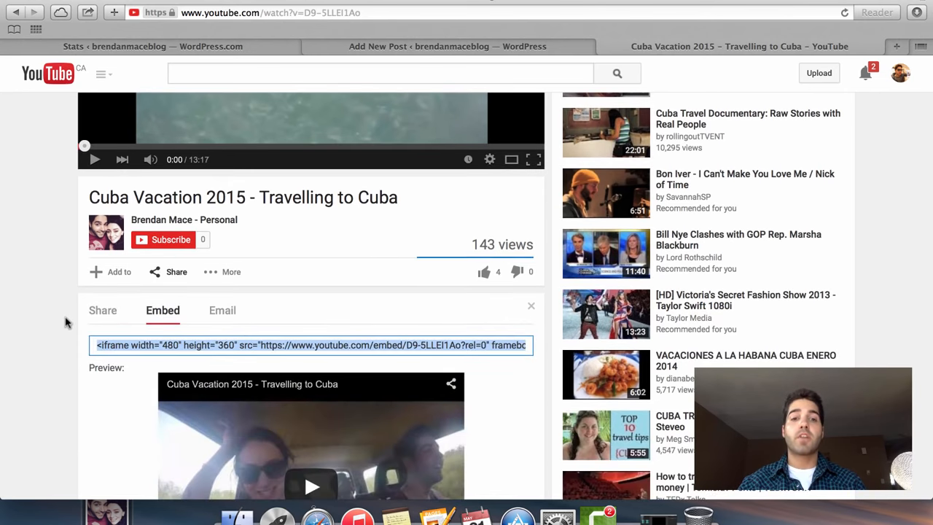
Expand the embed options and set the embedded video's size to 640 × 480.
{"action": "scroll", "coordinate": [66, 322], "scroll_direction": "up", "scroll_amount": 1}
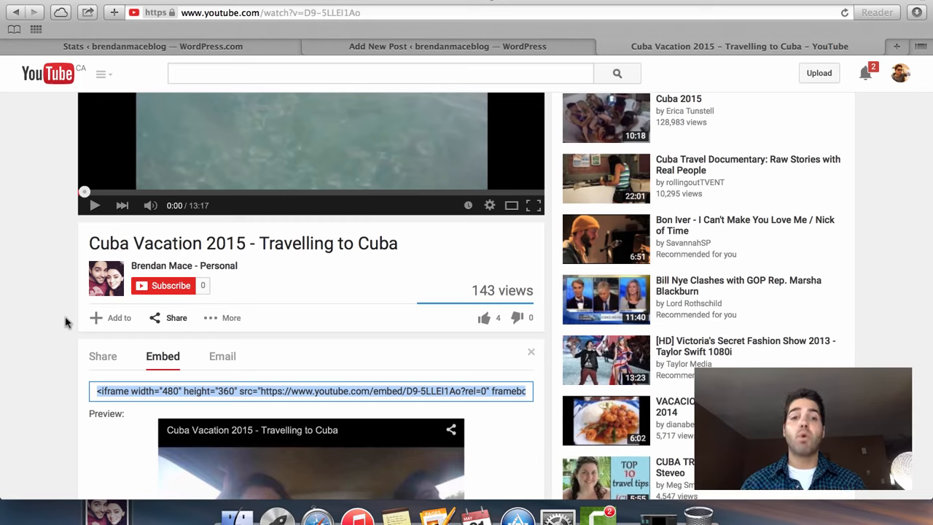
{"action": "scroll", "coordinate": [66, 322], "scroll_direction": "down", "scroll_amount": 3}
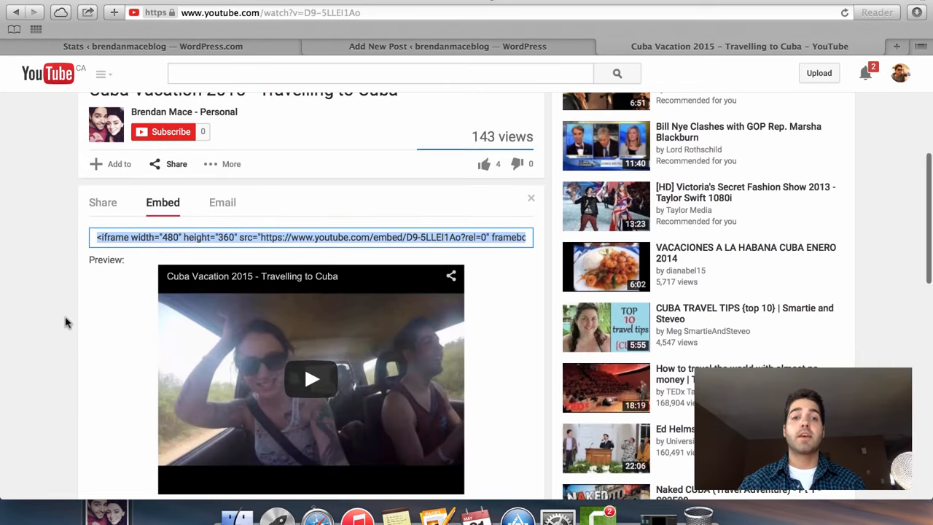
{"action": "scroll", "coordinate": [119, 255], "scroll_direction": "down", "scroll_amount": 5}
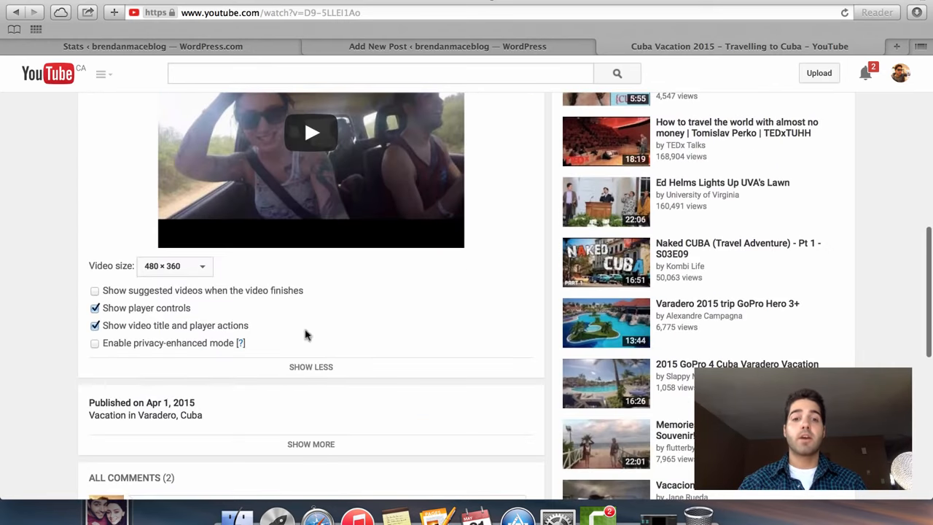
{"action": "left_click", "coordinate": [294, 376]}
{"action": "scroll", "coordinate": [136, 241], "scroll_direction": "up", "scroll_amount": 5}
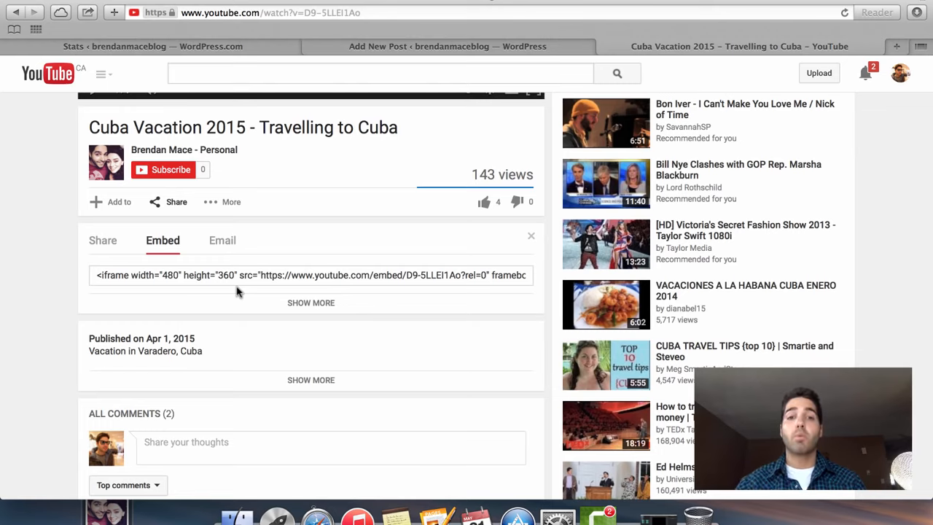
{"action": "left_click", "coordinate": [305, 304]}
{"action": "scroll", "coordinate": [137, 280], "scroll_direction": "down", "scroll_amount": 5}
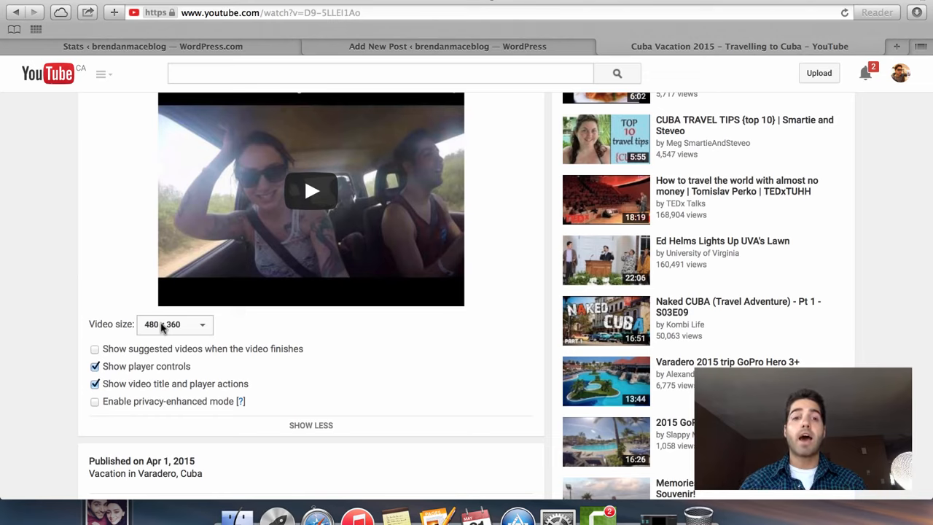
{"action": "left_click", "coordinate": [162, 327]}
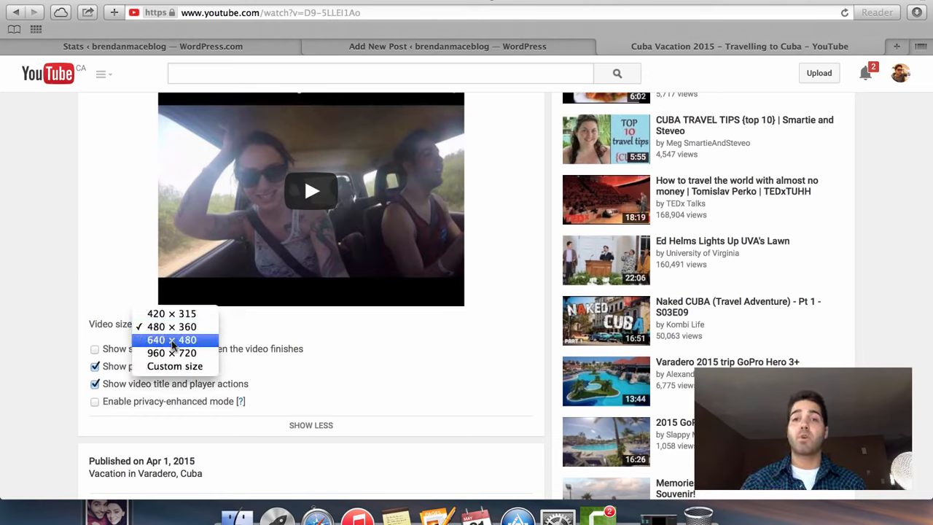
{"action": "left_click", "coordinate": [172, 340]}
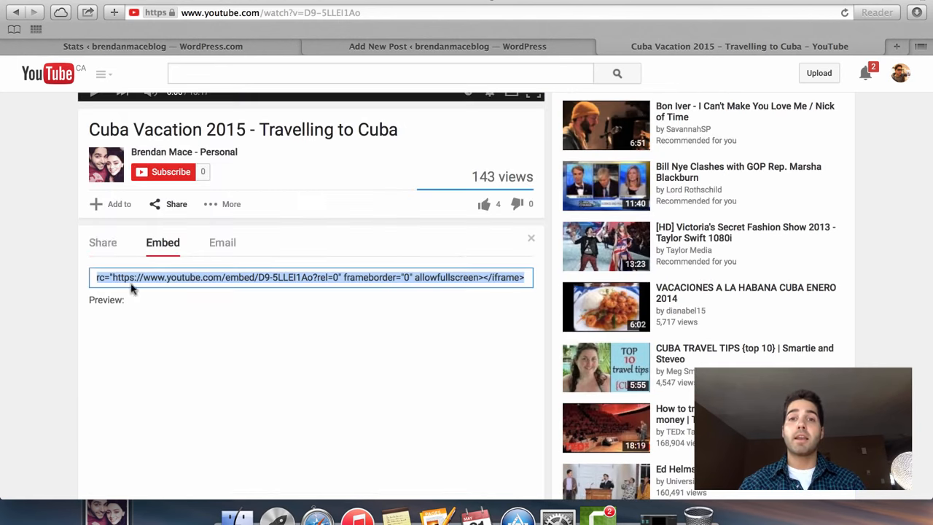
Turn the embed option for showing suggested videos when the video finishes on and back off.
{"action": "scroll", "coordinate": [122, 344], "scroll_direction": "down", "scroll_amount": 3}
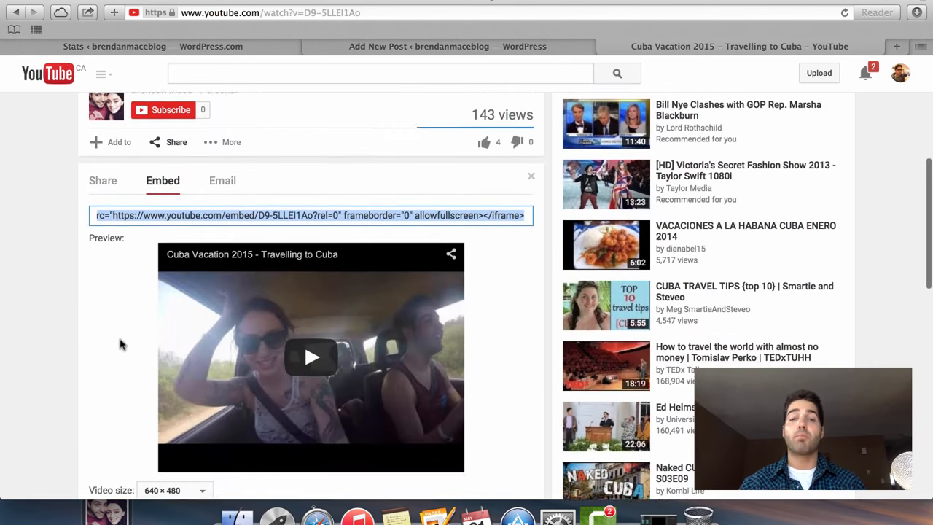
{"action": "scroll", "coordinate": [122, 344], "scroll_direction": "down", "scroll_amount": 5}
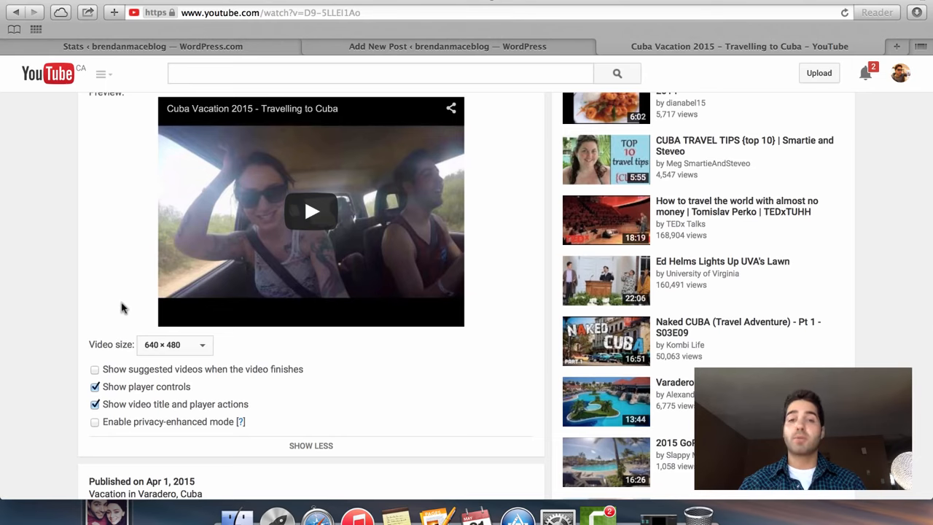
{"action": "scroll", "coordinate": [122, 308], "scroll_direction": "down", "scroll_amount": 1}
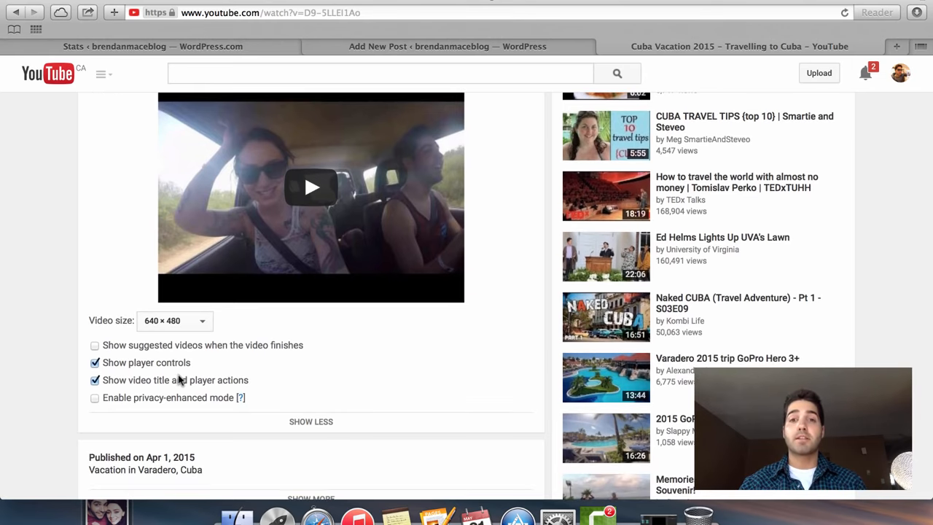
{"action": "scroll", "coordinate": [178, 380], "scroll_direction": "down", "scroll_amount": 1}
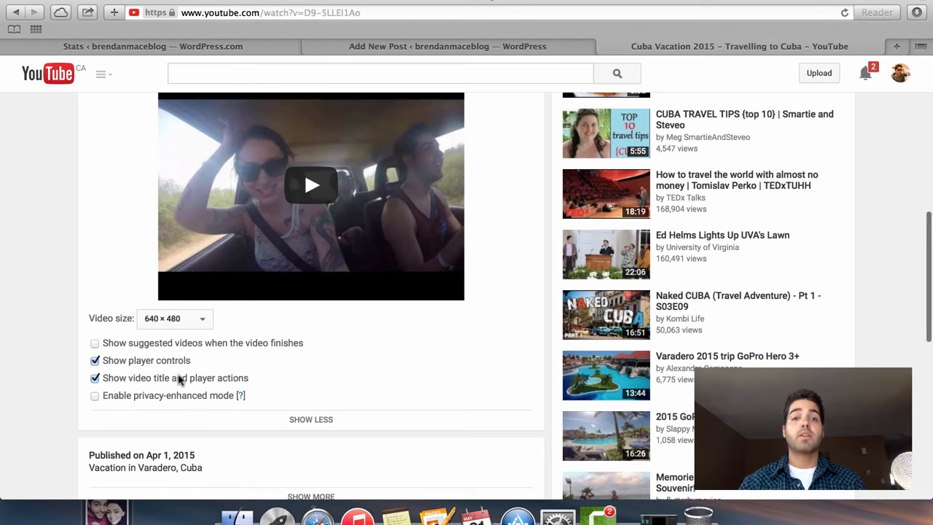
{"action": "left_click", "coordinate": [95, 344]}
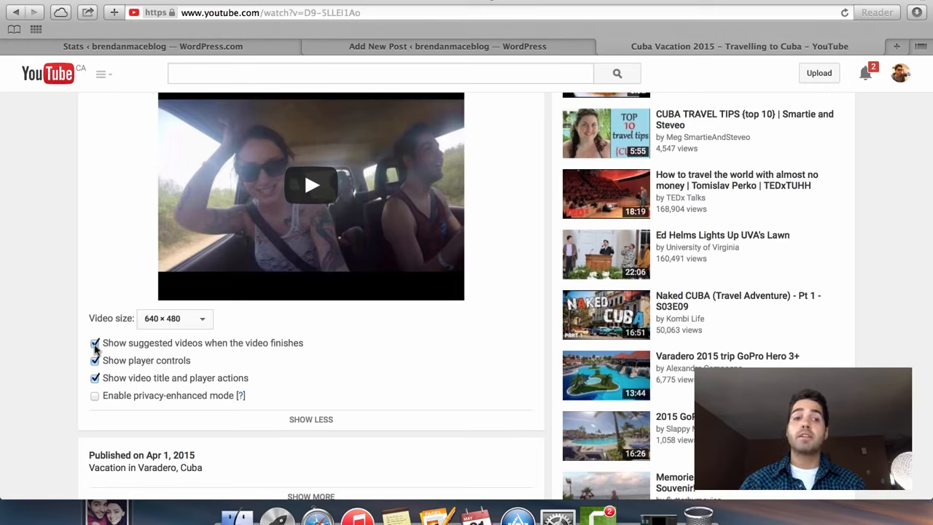
{"action": "left_click", "coordinate": [95, 344]}
{"action": "scroll", "coordinate": [73, 307], "scroll_direction": "up", "scroll_amount": 1}
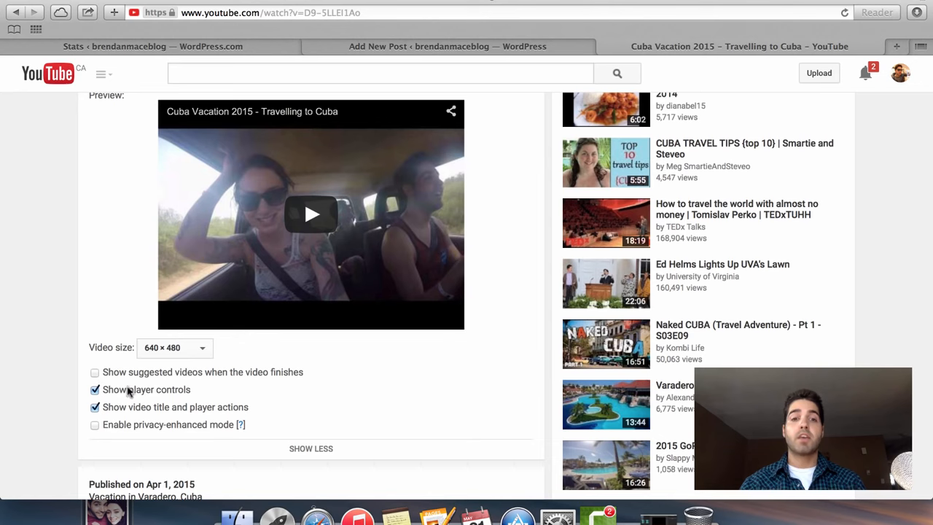
{"action": "scroll", "coordinate": [133, 305], "scroll_direction": "up", "scroll_amount": 4}
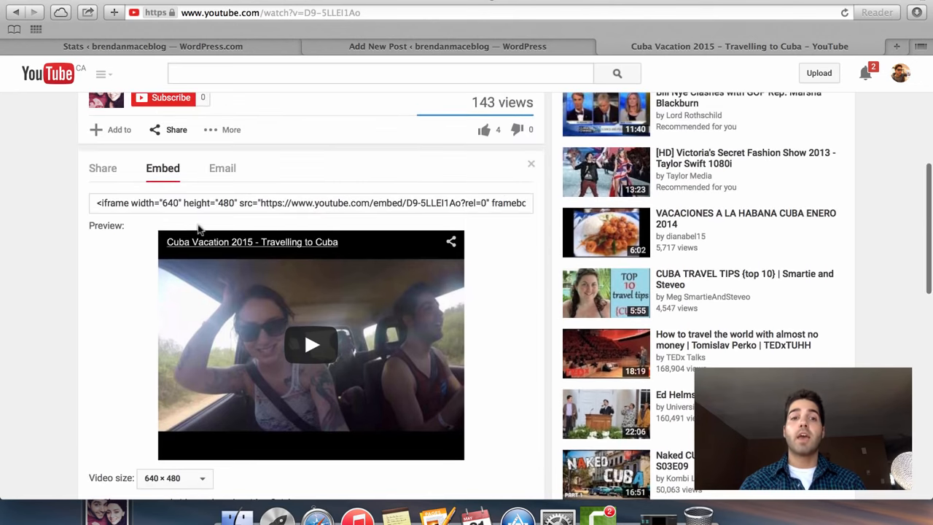
Copy the iframe embed code of the YouTube video "Cuba Vacation 2015 - Travelling to Cuba".
{"action": "scroll", "coordinate": [156, 397], "scroll_direction": "down", "scroll_amount": 2}
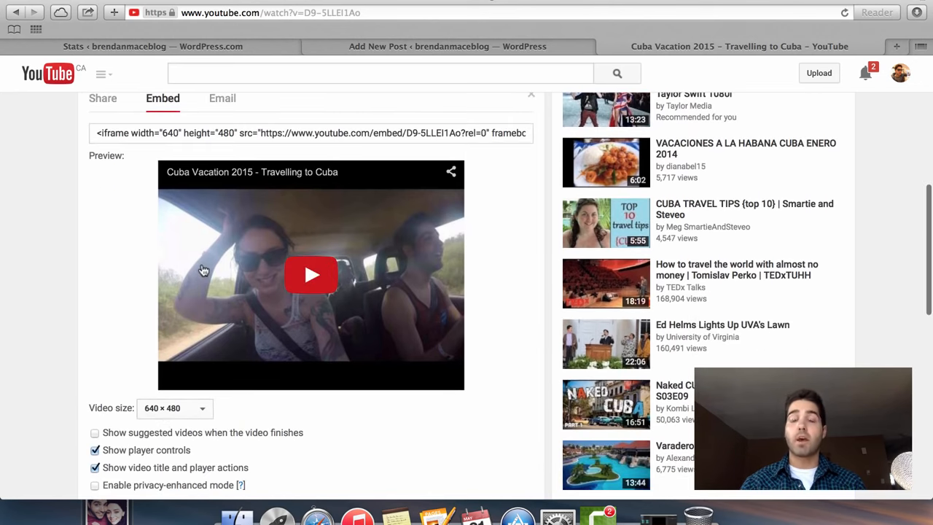
{"action": "scroll", "coordinate": [204, 262], "scroll_direction": "up", "scroll_amount": 2}
{"action": "left_click", "coordinate": [244, 194]}
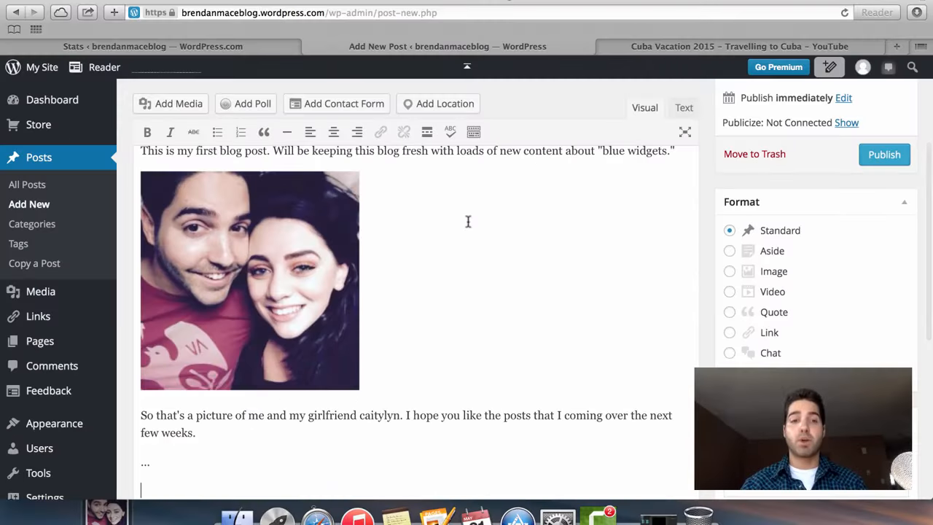
Try pasting the video's embed code at the end of the post in the visual editor, and cut it out again.
{"action": "scroll", "coordinate": [467, 221], "scroll_direction": "down", "scroll_amount": 1}
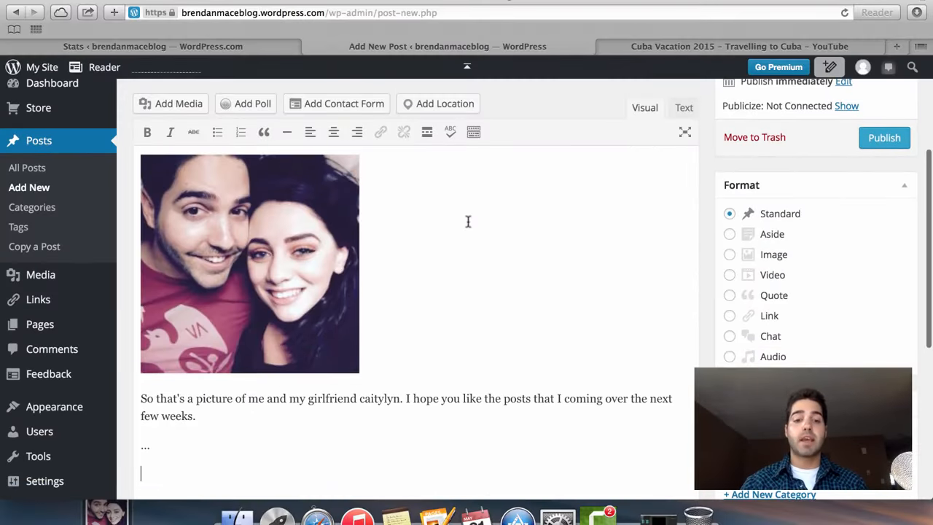
{"action": "type", "text": "<iframe width=\"640\" height=\"480\" src=\"https://www.youtube.com/embed/D9-5LLEI1Ao?rel=0\" frameborder=\"0\" allowfullscreen></iframe>"}
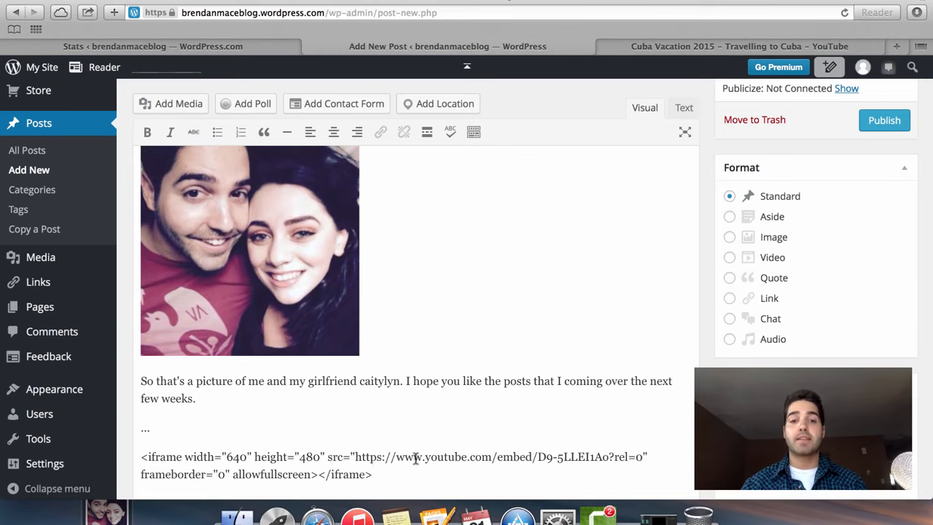
{"action": "scroll", "coordinate": [415, 457], "scroll_direction": "down", "scroll_amount": 1}
{"action": "left_click_drag", "start_coordinate": [416, 439], "coordinate": [139, 416]}
{"action": "key", "text": "ctrl+x"}
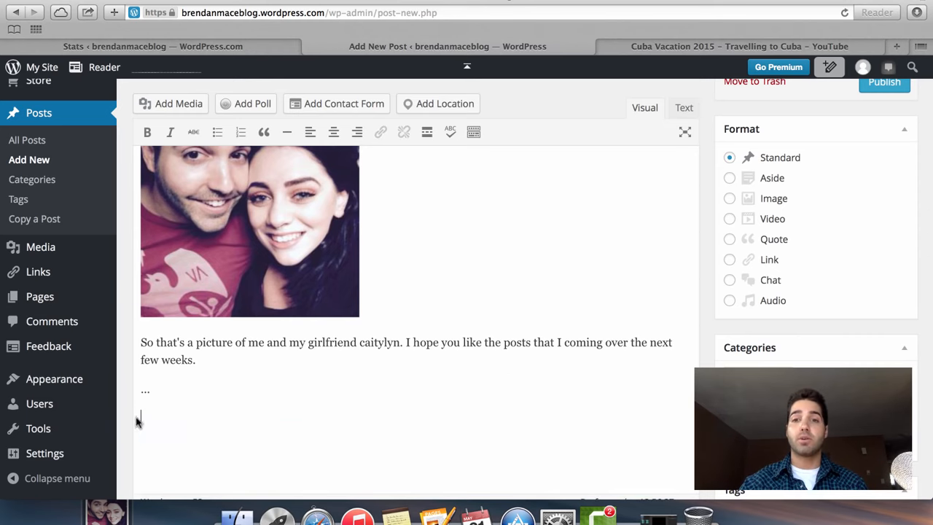
Show the post as HTML text and replace the last "&nbsp;" with the YouTube iframe embed code.
{"action": "scroll", "coordinate": [411, 335], "scroll_direction": "up", "scroll_amount": 3}
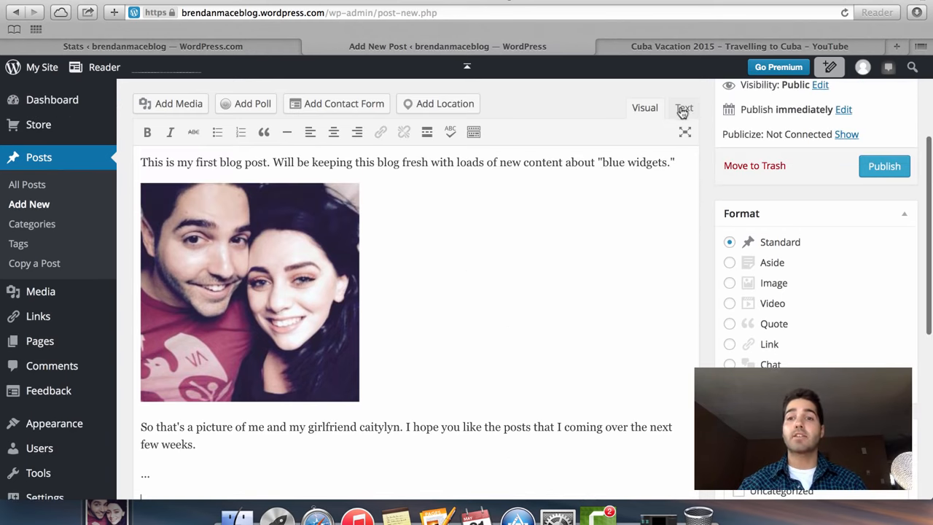
{"action": "scroll", "coordinate": [633, 202], "scroll_direction": "up", "scroll_amount": 4}
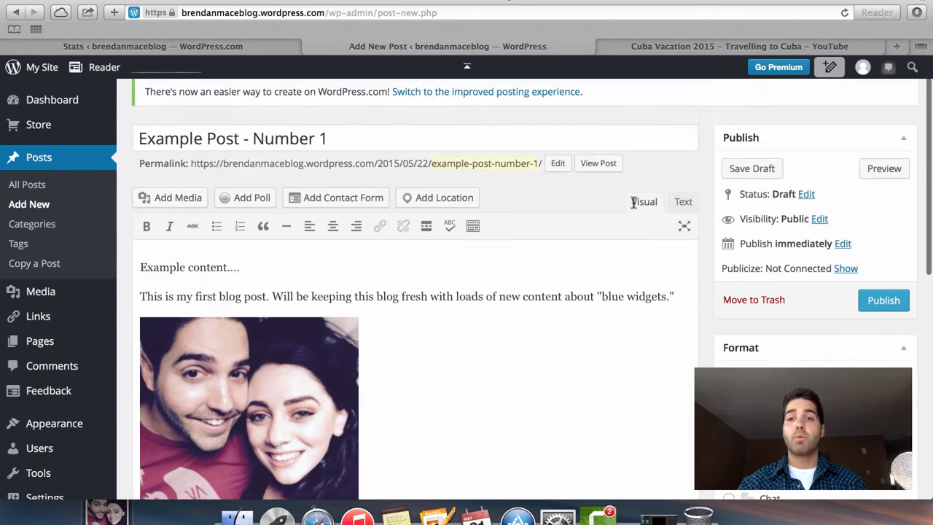
{"action": "left_click", "coordinate": [682, 204]}
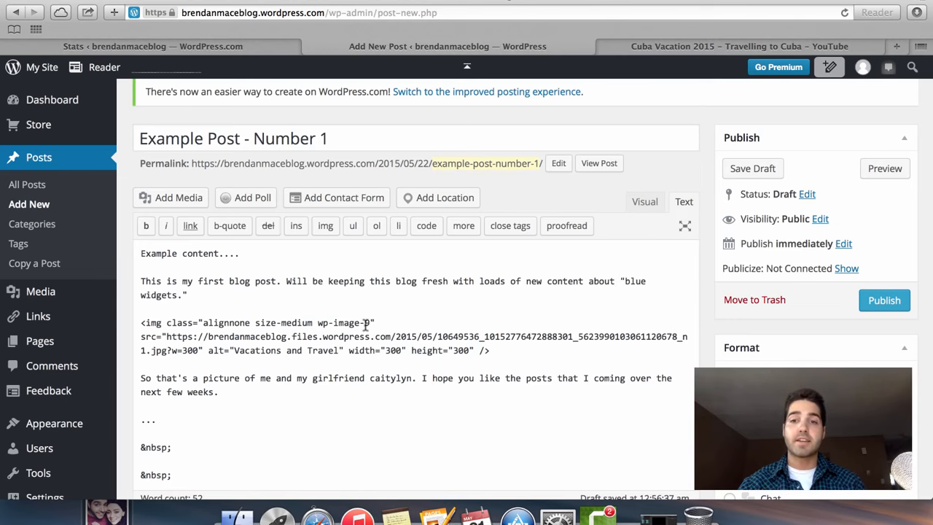
{"action": "scroll", "coordinate": [364, 324], "scroll_direction": "down", "scroll_amount": 2}
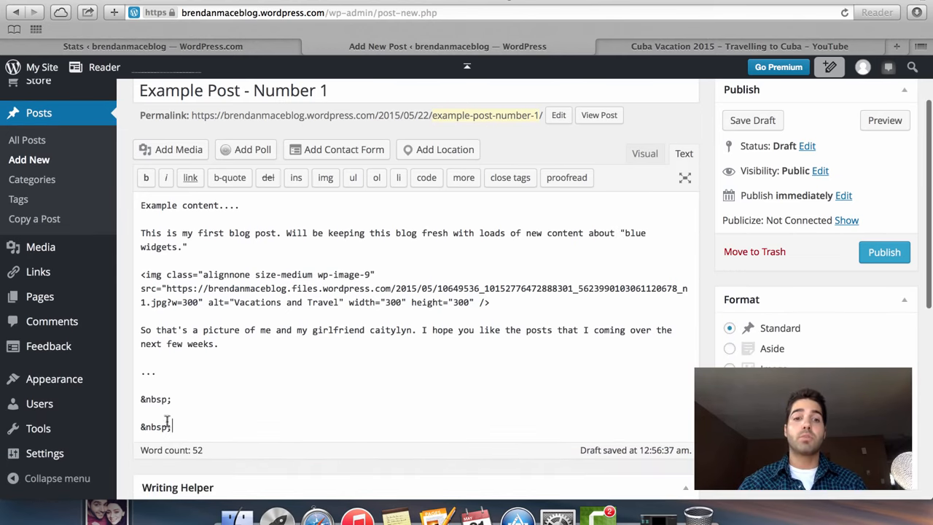
{"action": "left_click_drag", "start_coordinate": [169, 424], "coordinate": [141, 421]}
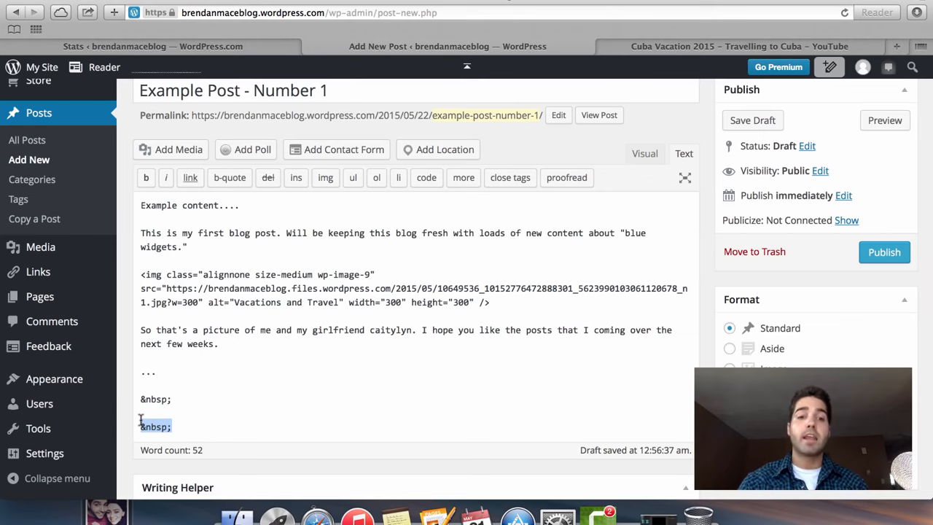
{"action": "key", "text": "super+v"}
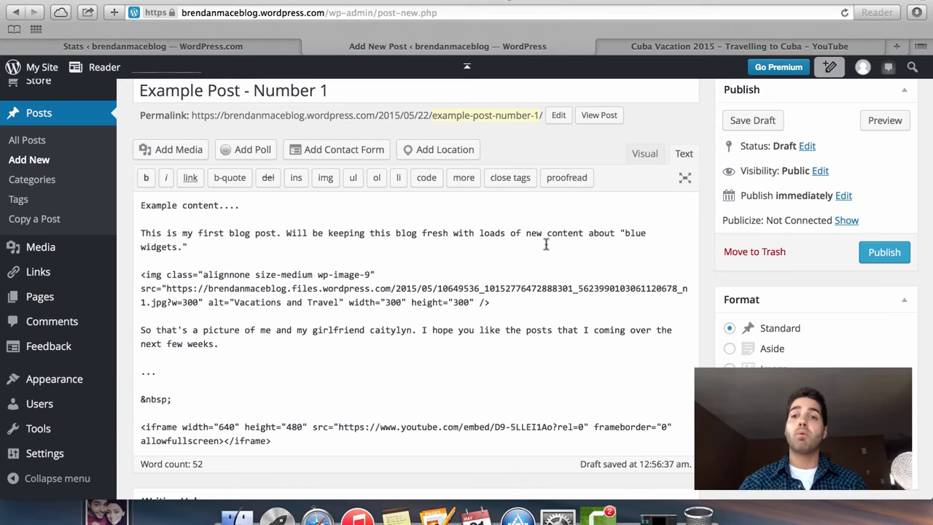
Return the post to the visual view and remove the empty line above the video placeholder.
{"action": "left_click", "coordinate": [641, 155]}
{"action": "scroll", "coordinate": [529, 299], "scroll_direction": "down", "scroll_amount": 5}
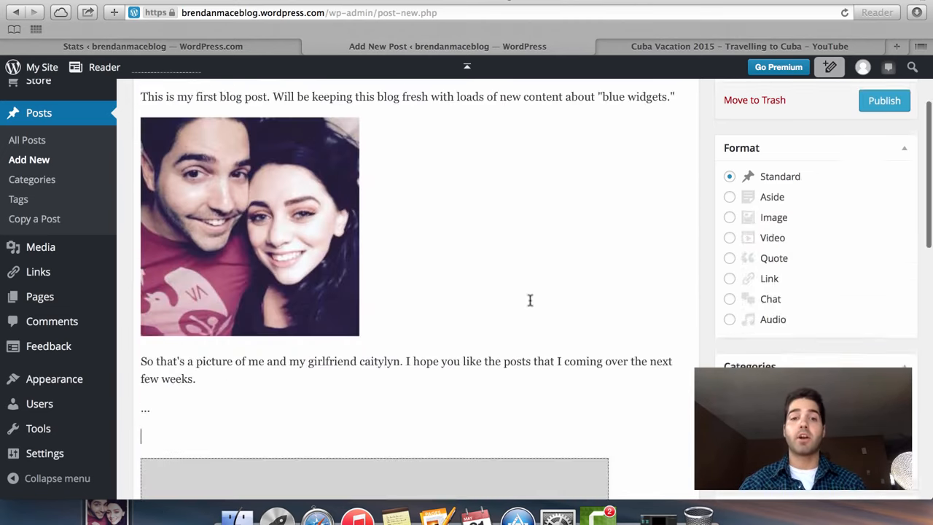
{"action": "scroll", "coordinate": [593, 312], "scroll_direction": "down", "scroll_amount": 2}
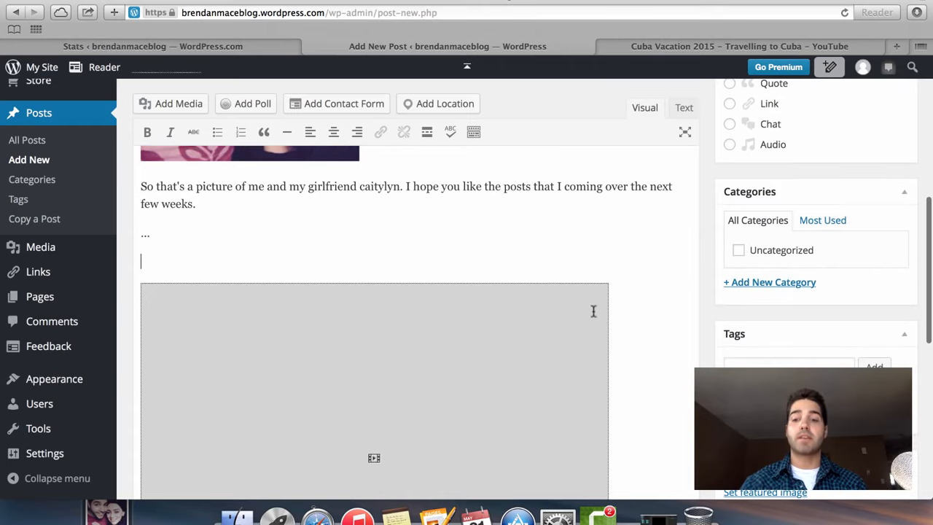
{"action": "key", "text": "BackSpace"}
{"action": "scroll", "coordinate": [667, 323], "scroll_direction": "down", "scroll_amount": 2}
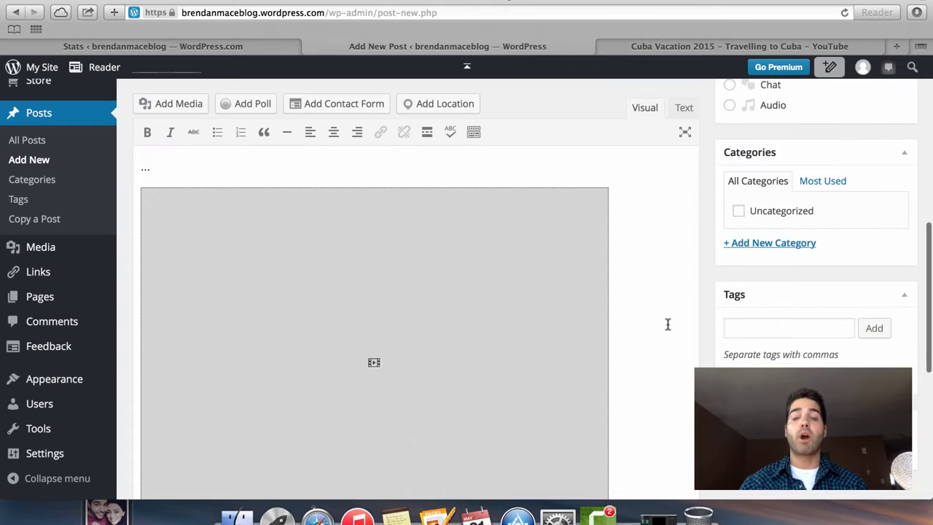
Publish the post "Example Post - Number 1".
{"action": "scroll", "coordinate": [666, 323], "scroll_direction": "up", "scroll_amount": 10}
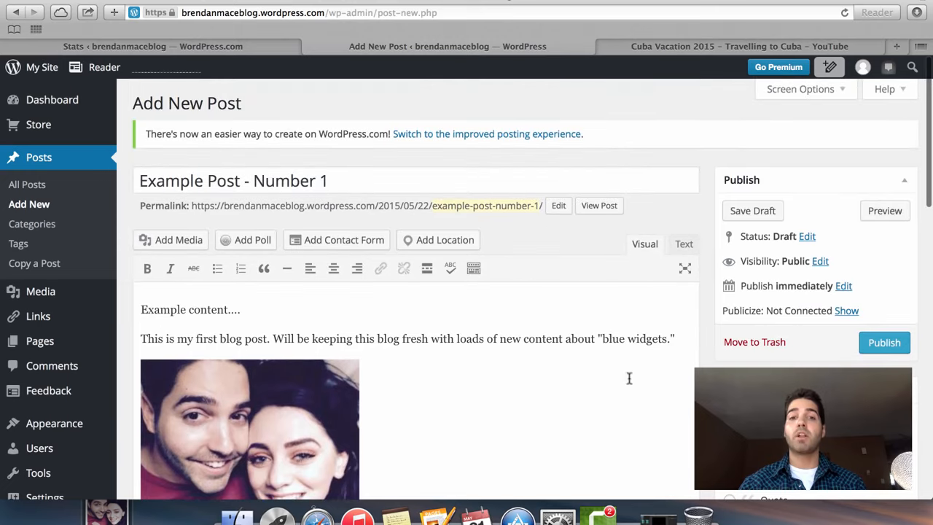
{"action": "left_click", "coordinate": [875, 342]}
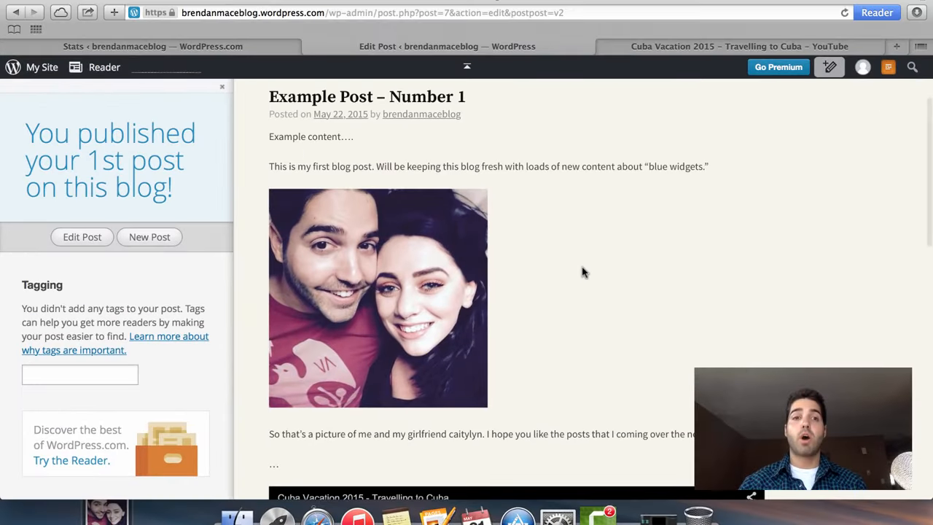
Review the published post's text and photo, and play its embedded YouTube video.
{"action": "left_click_drag", "start_coordinate": [275, 155], "coordinate": [435, 153]}
{"action": "left_click", "coordinate": [568, 235]}
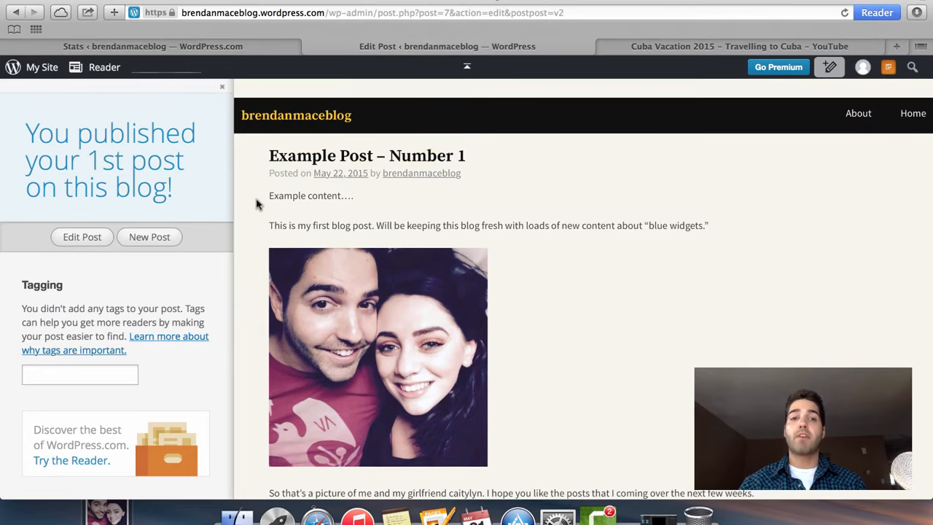
{"action": "left_click_drag", "start_coordinate": [256, 204], "coordinate": [435, 227]}
{"action": "scroll", "coordinate": [585, 325], "scroll_direction": "down", "scroll_amount": 2}
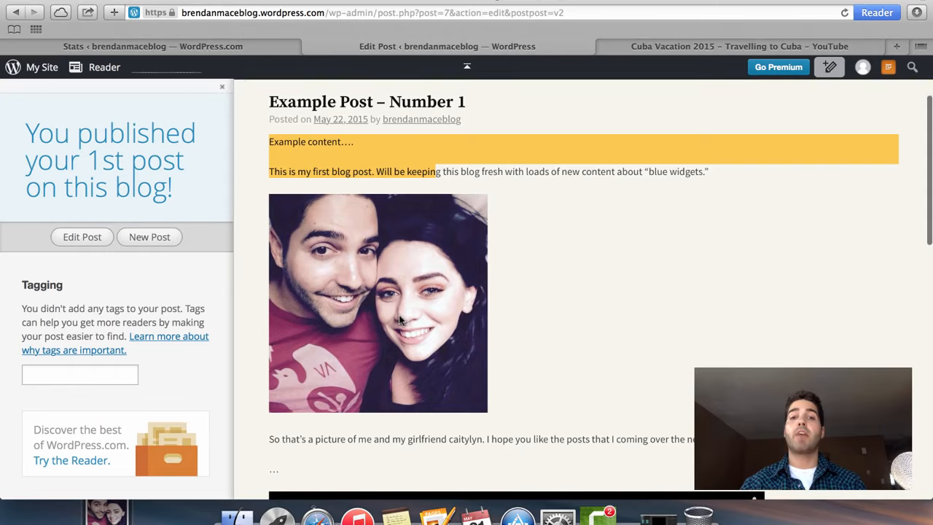
{"action": "scroll", "coordinate": [554, 311], "scroll_direction": "down", "scroll_amount": 5}
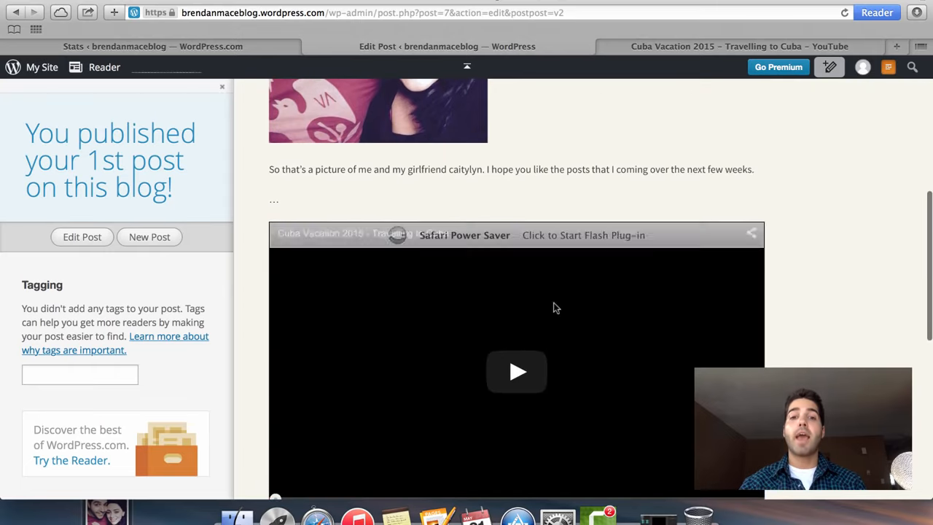
{"action": "scroll", "coordinate": [635, 199], "scroll_direction": "down", "scroll_amount": 3}
{"action": "scroll", "coordinate": [853, 208], "scroll_direction": "up", "scroll_amount": 3}
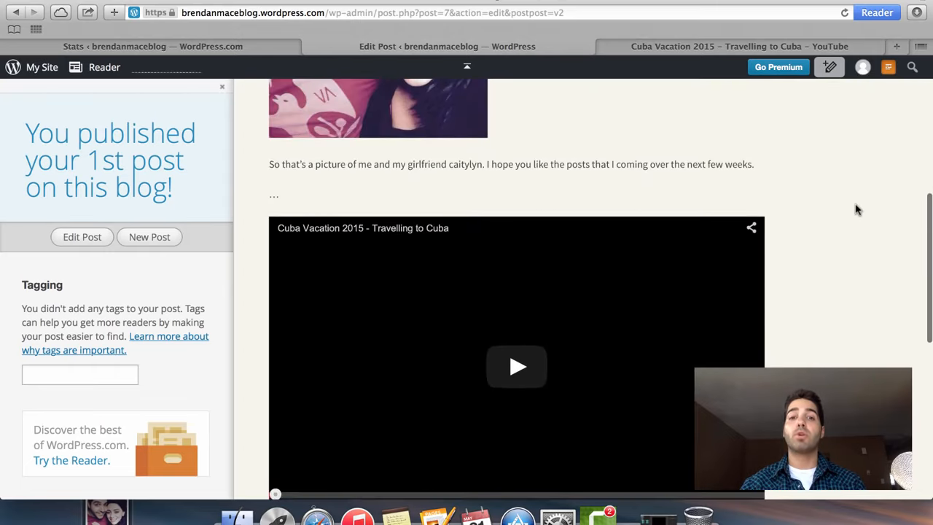
{"action": "scroll", "coordinate": [855, 209], "scroll_direction": "up", "scroll_amount": 1}
{"action": "scroll", "coordinate": [846, 211], "scroll_direction": "down", "scroll_amount": 2}
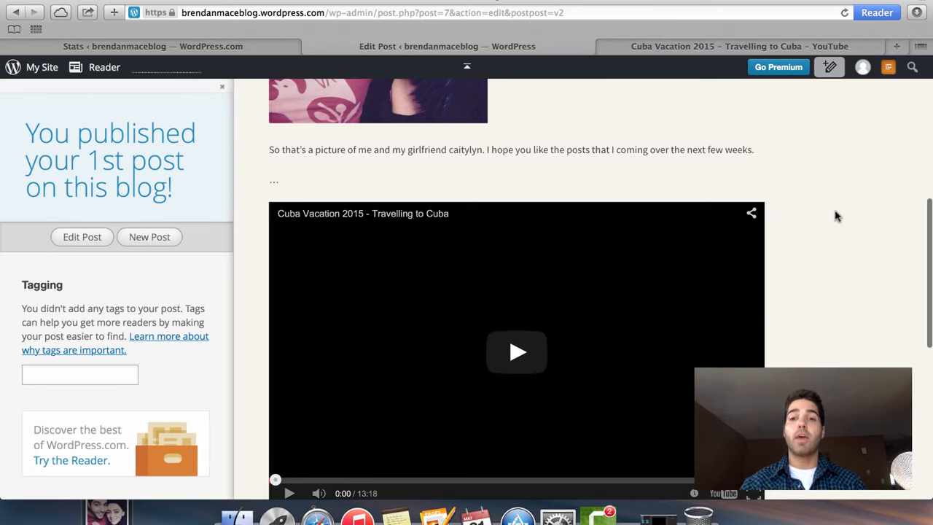
{"action": "left_click", "coordinate": [528, 343]}
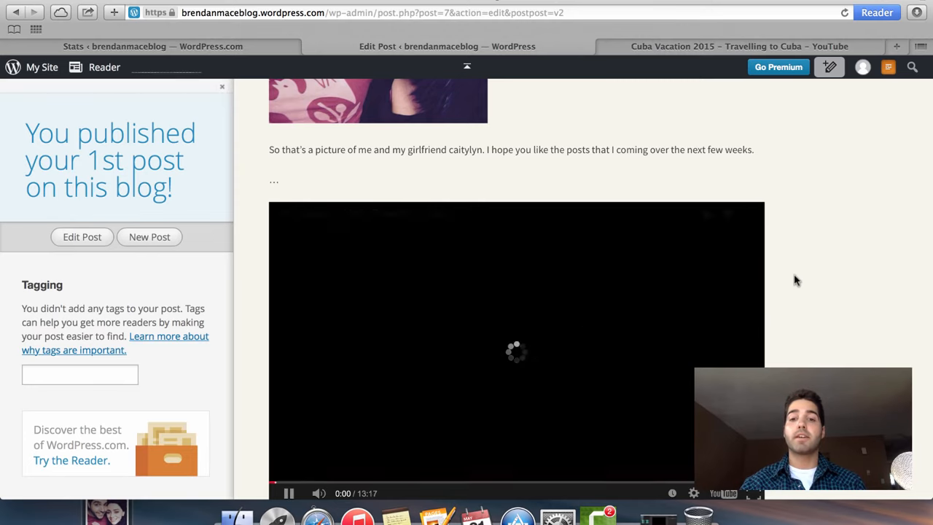
{"action": "scroll", "coordinate": [845, 257], "scroll_direction": "down", "scroll_amount": 1}
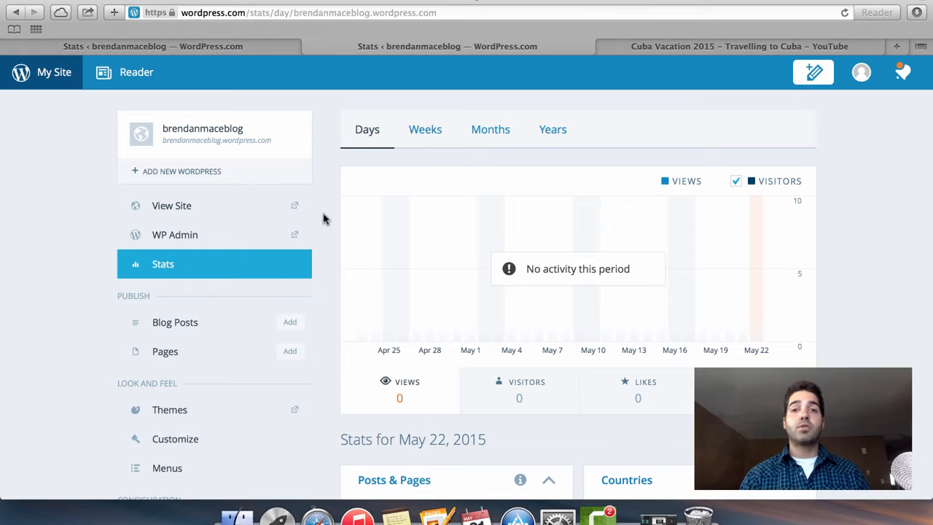
Open the blog's WP Admin dashboard and go to its Themes page.
{"action": "left_click", "coordinate": [210, 243]}
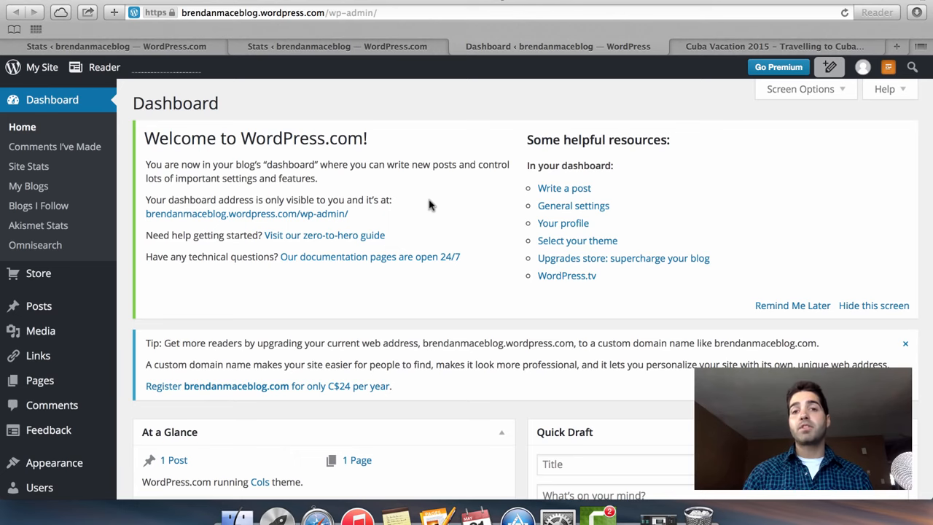
{"action": "scroll", "coordinate": [428, 205], "scroll_direction": "down", "scroll_amount": 5}
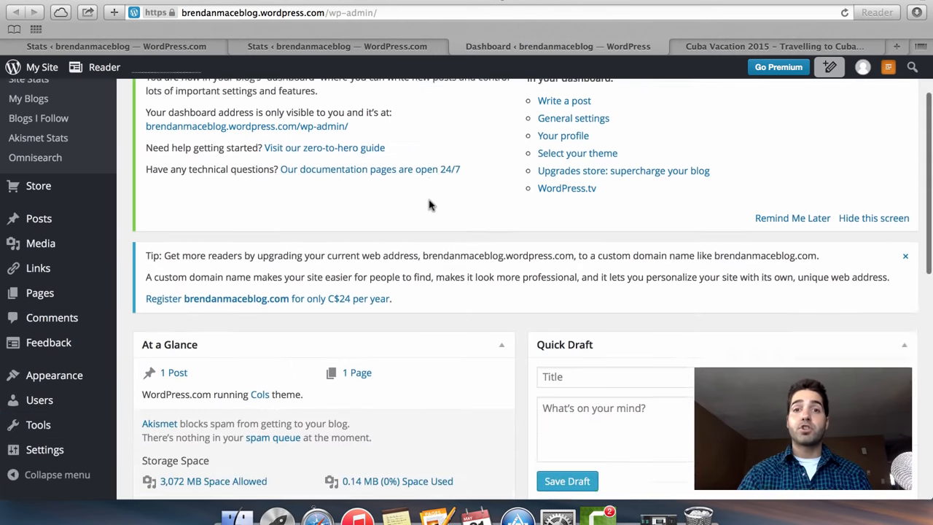
{"action": "mouse_move", "coordinate": [85, 281]}
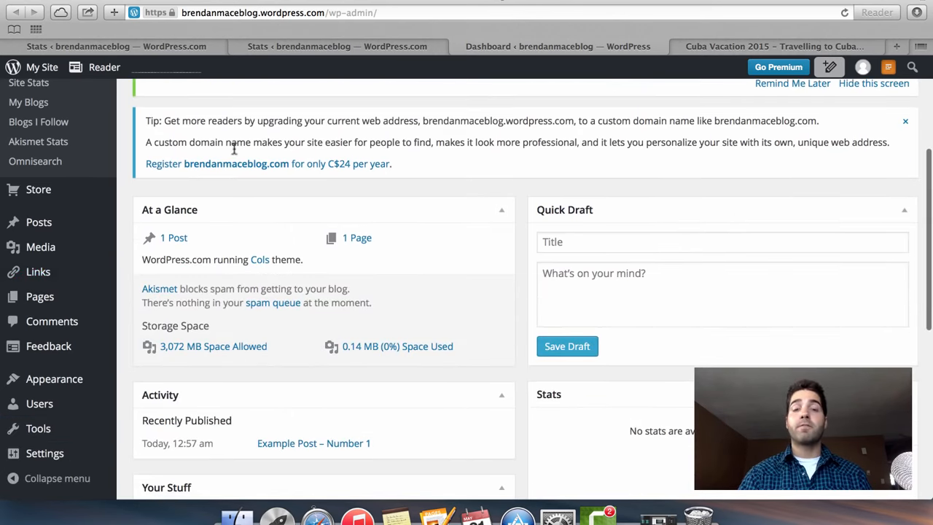
{"action": "scroll", "coordinate": [234, 149], "scroll_direction": "up", "scroll_amount": 5}
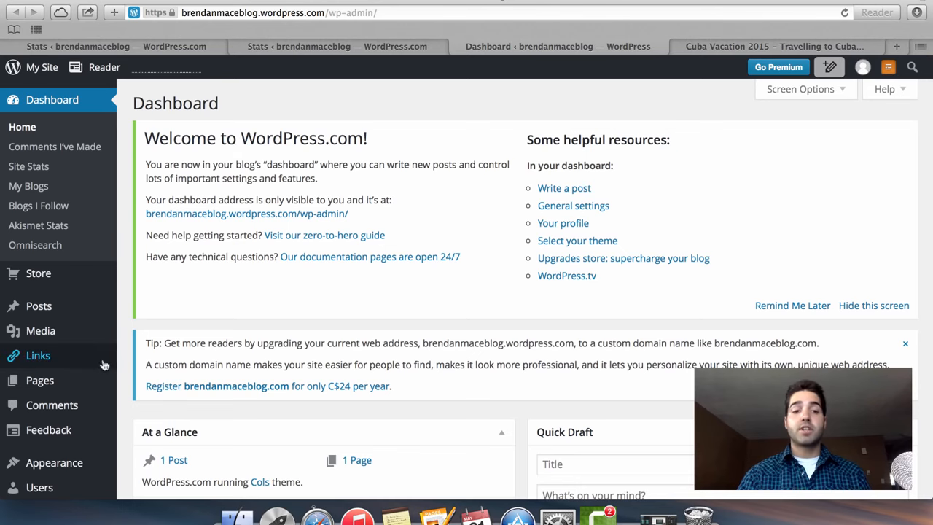
{"action": "scroll", "coordinate": [57, 446], "scroll_direction": "down", "scroll_amount": 1}
{"action": "mouse_move", "coordinate": [57, 447]}
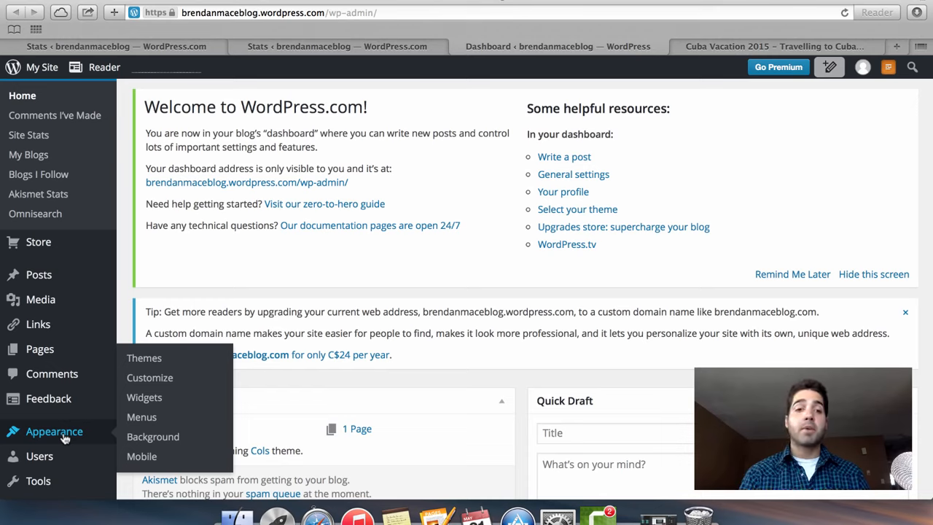
{"action": "left_click", "coordinate": [162, 360]}
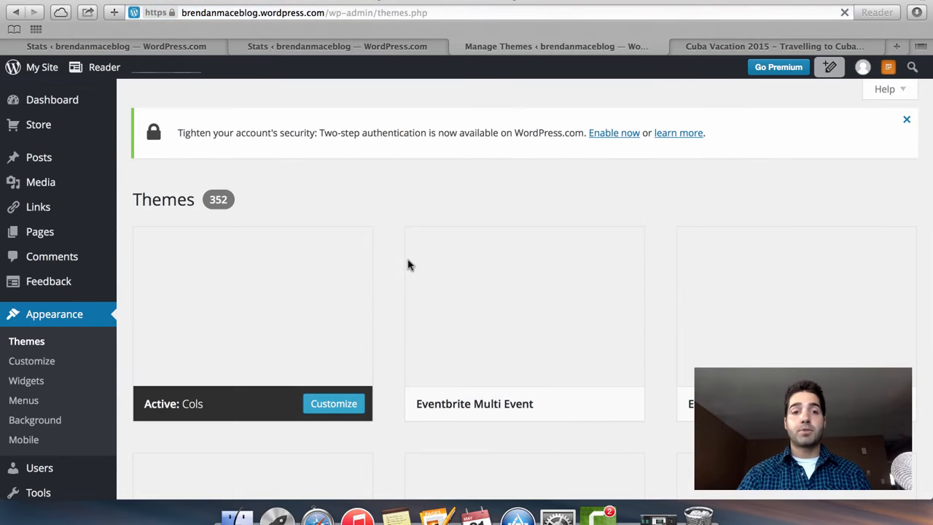
Browse the trending themes in the gallery to see which designs are available for the blog.
{"action": "scroll", "coordinate": [408, 264], "scroll_direction": "down", "scroll_amount": 3}
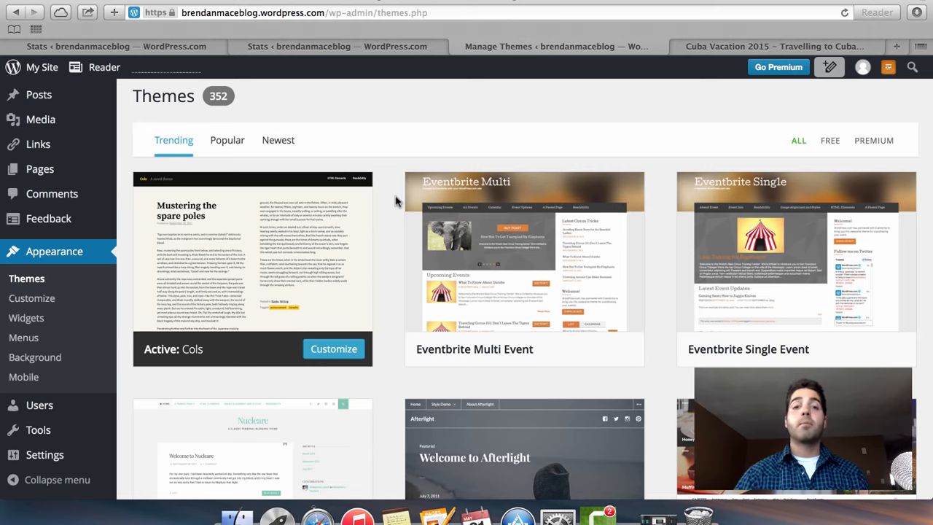
{"action": "mouse_move", "coordinate": [299, 284]}
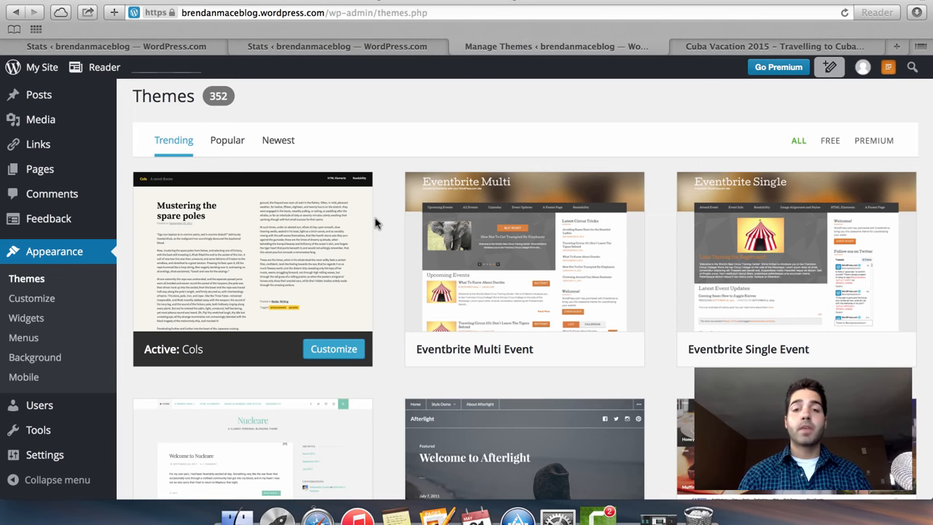
{"action": "scroll", "coordinate": [375, 223], "scroll_direction": "down", "scroll_amount": 20}
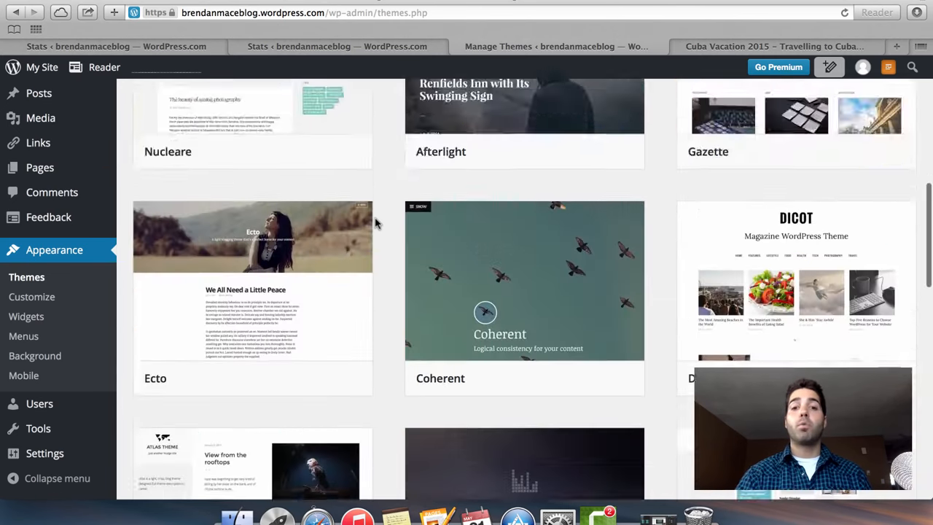
{"action": "scroll", "coordinate": [375, 223], "scroll_direction": "up", "scroll_amount": 4}
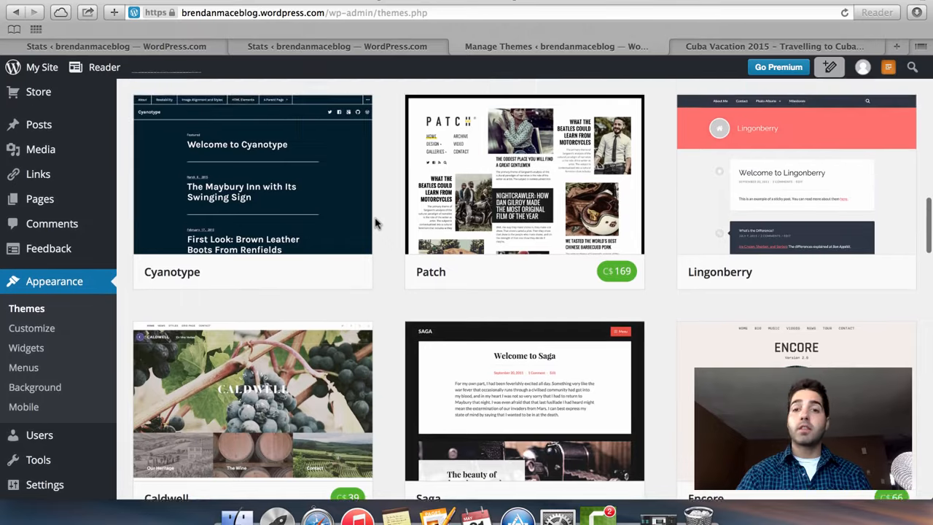
{"action": "scroll", "coordinate": [376, 223], "scroll_direction": "up", "scroll_amount": 15}
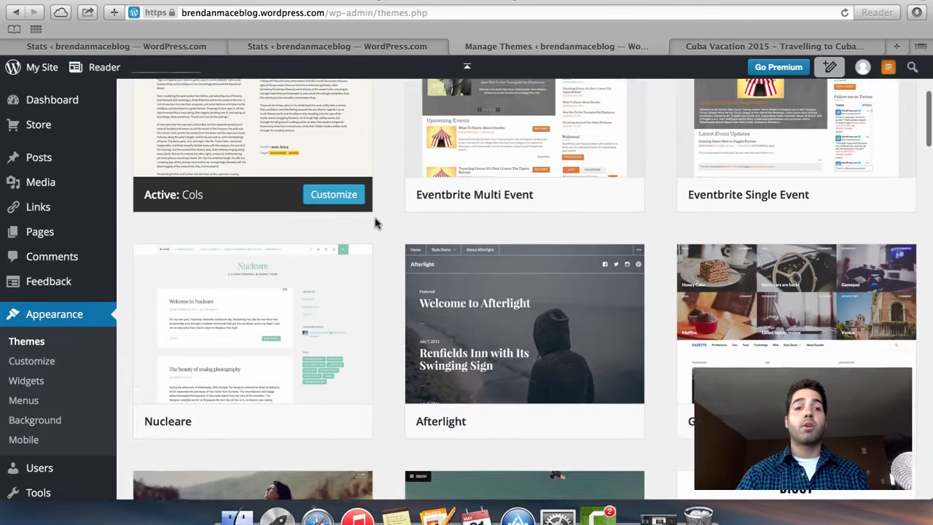
{"action": "scroll", "coordinate": [368, 214], "scroll_direction": "up", "scroll_amount": 5}
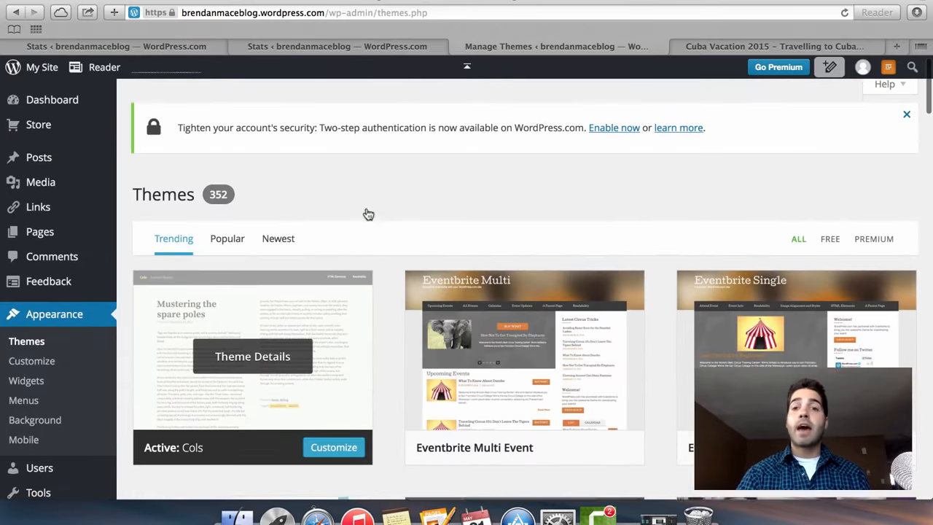
{"action": "mouse_move", "coordinate": [55, 160]}
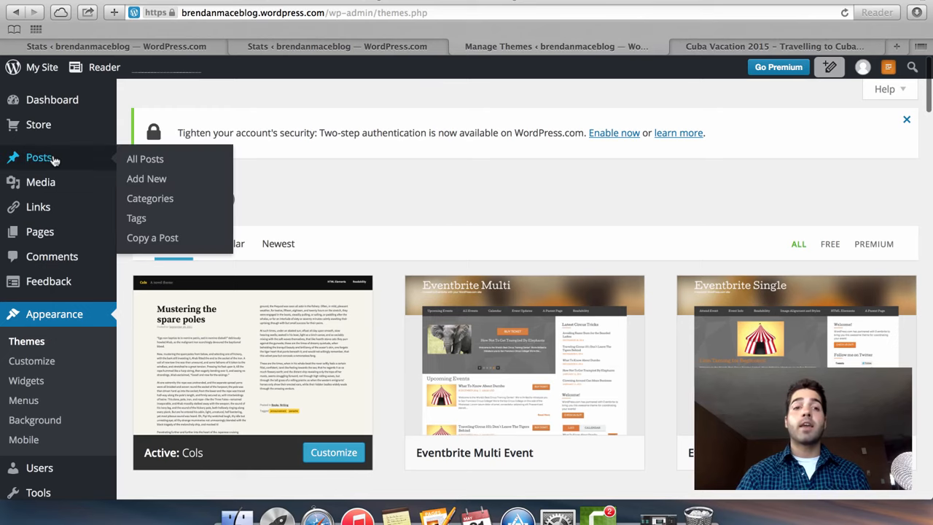